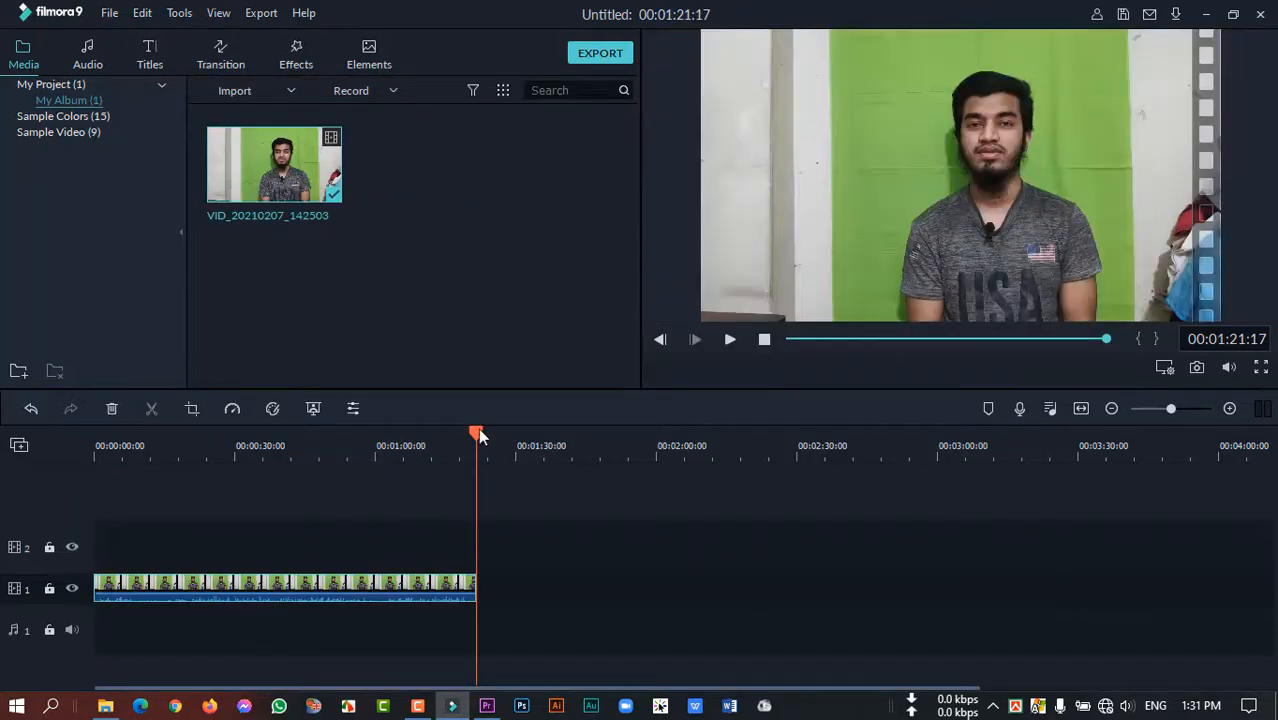
# - Set the playhead to about 30 seconds and move the green-screen clip VID_20210207_142503 up to video track 2
pyautogui.moveTo(477, 432); pyautogui.dragTo(235, 458)
pyautogui.click(155, 582)
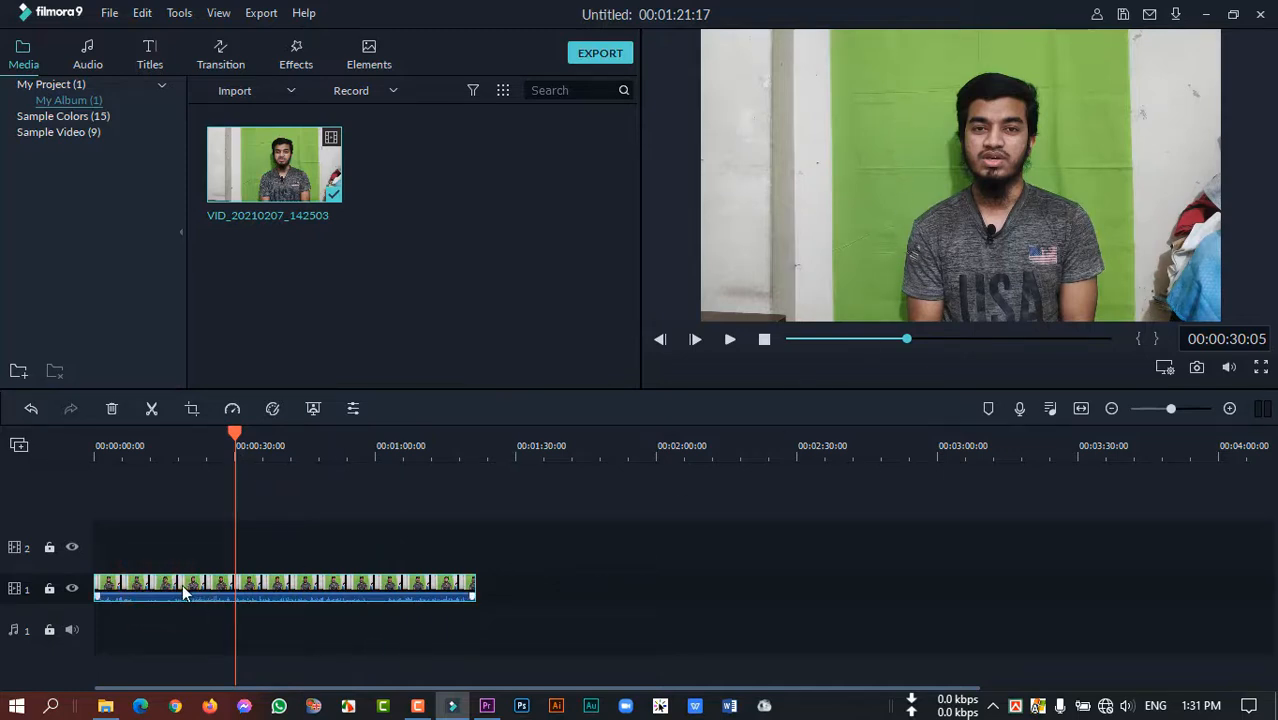
pyautogui.moveTo(180, 586); pyautogui.dragTo(181, 560)
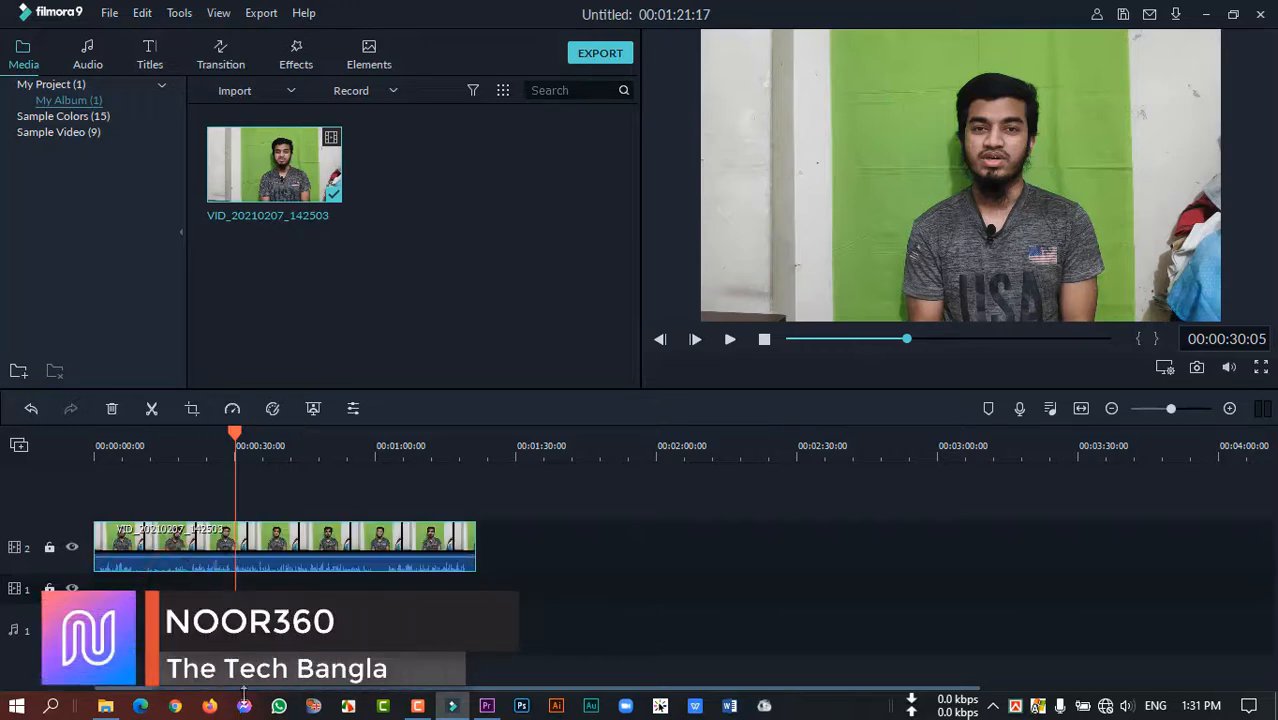
# - Bring the purple-lit monitor desk image from the "background image" folder in File Explorer onto video track 1 of the Filmora timeline
pyautogui.click(104, 708)
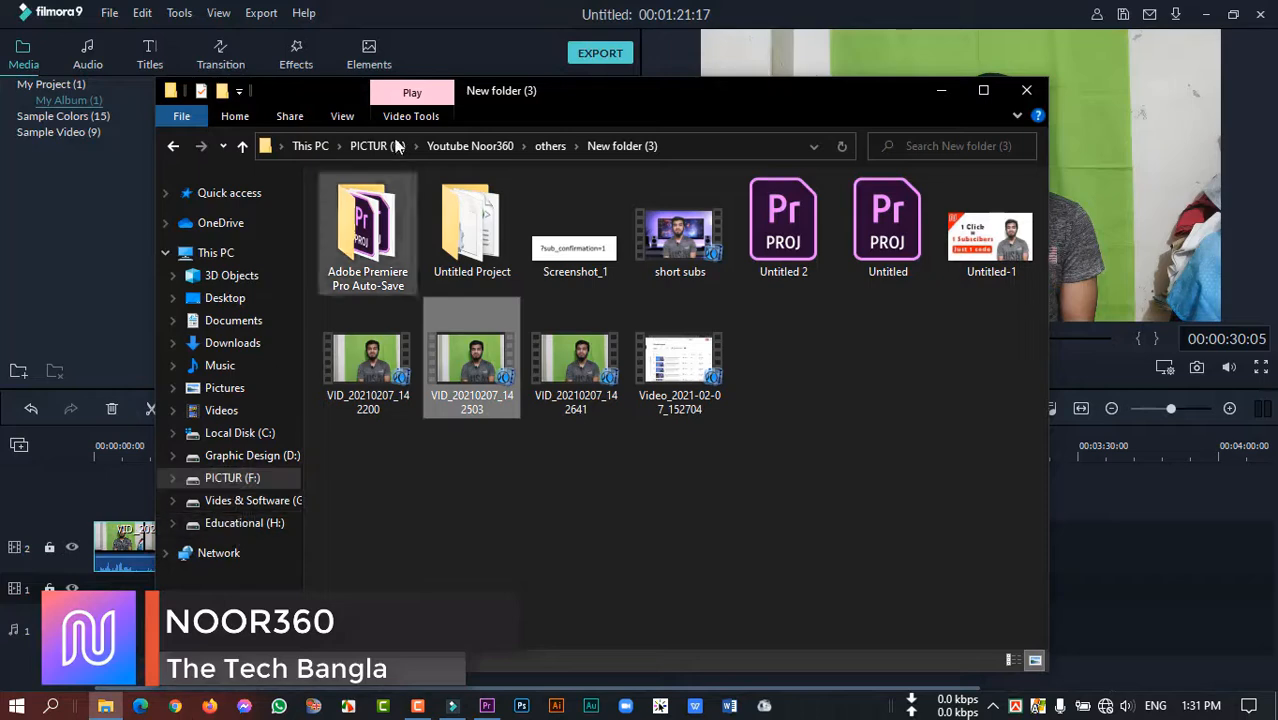
pyautogui.click(464, 142)
pyautogui.doubleClick(436, 200)
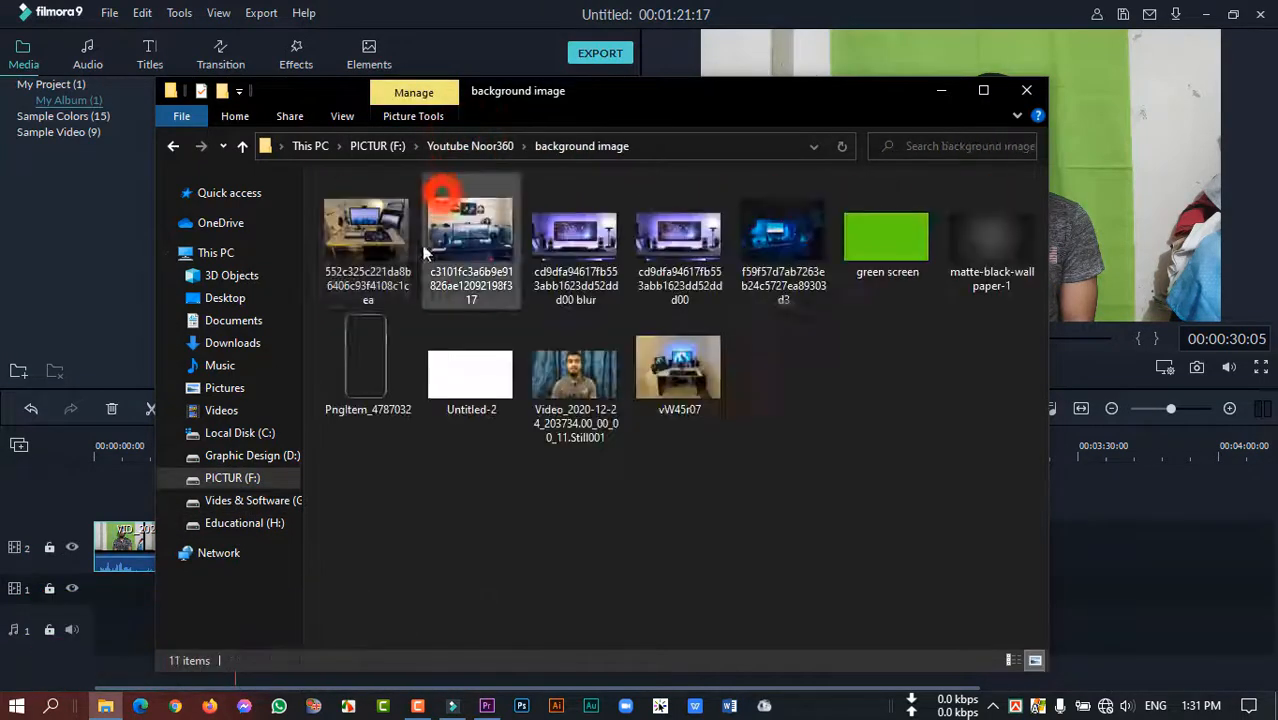
pyautogui.moveTo(575, 245); pyautogui.dragTo(111, 588)
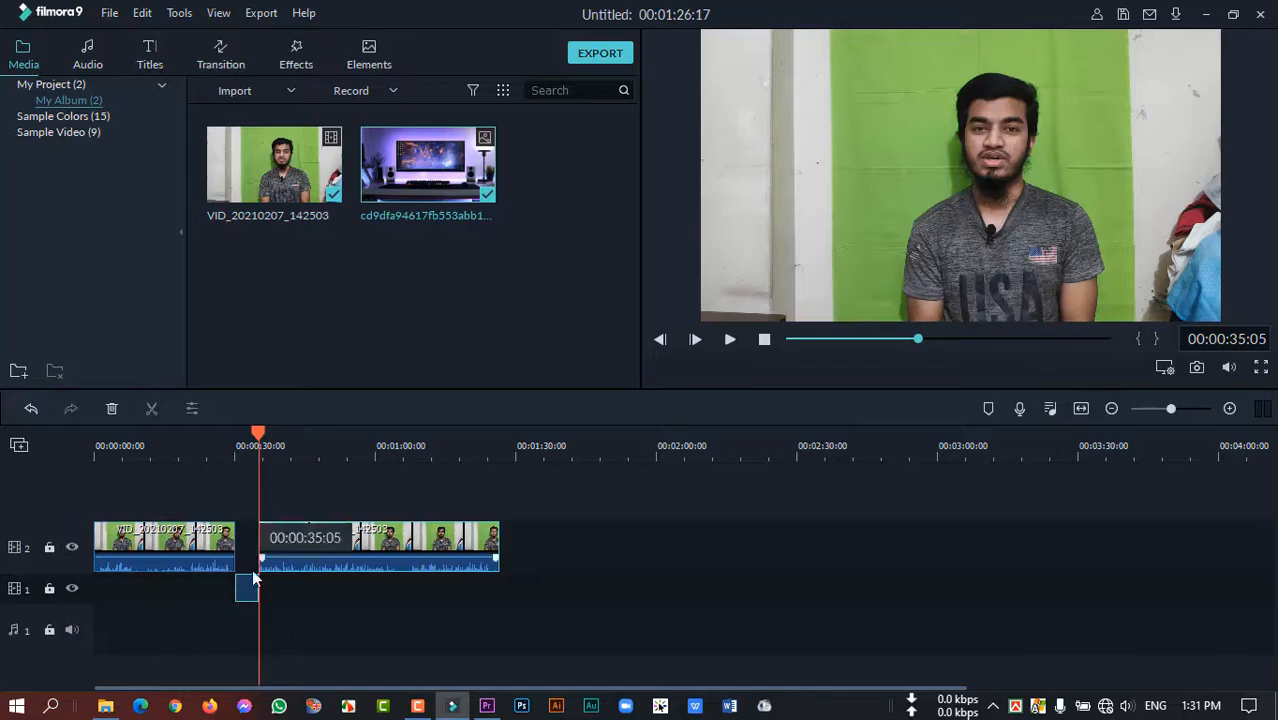
pyautogui.moveTo(245, 590); pyautogui.dragTo(204, 589)
pyautogui.click(285, 589)
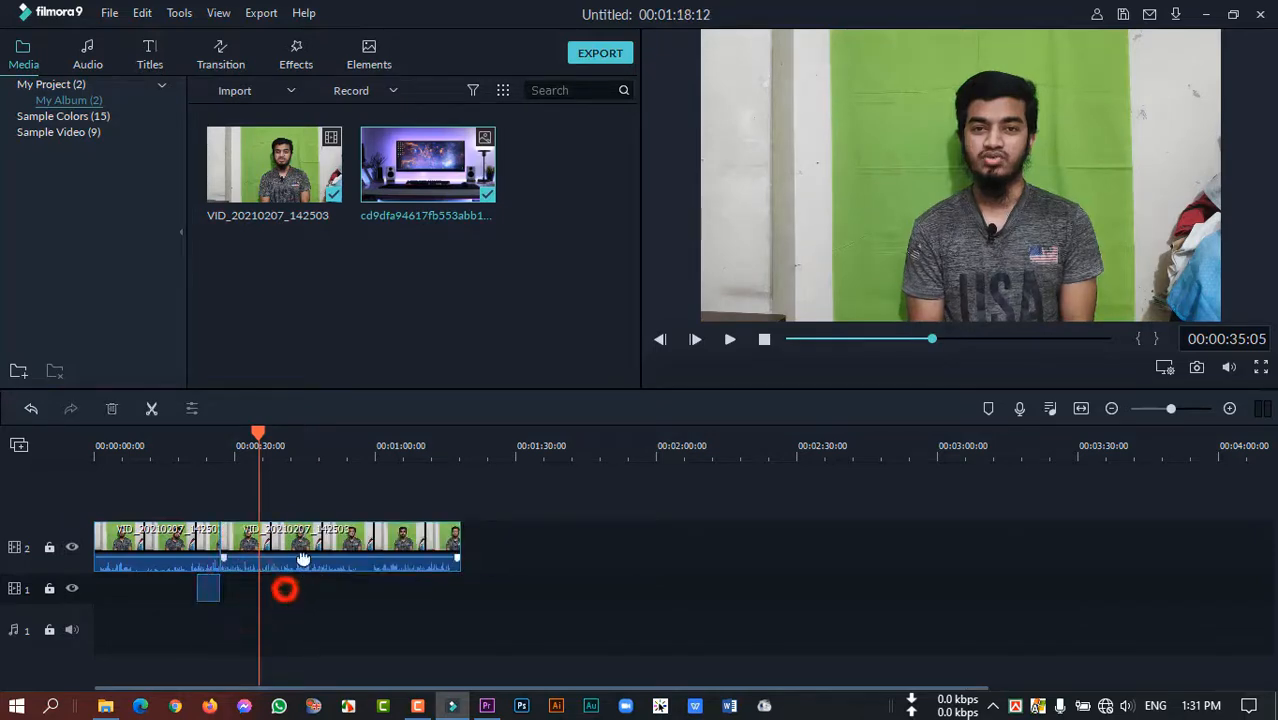
pyautogui.click(305, 550)
pyautogui.hotkey('ctrl', 'z')
pyautogui.click(305, 588)
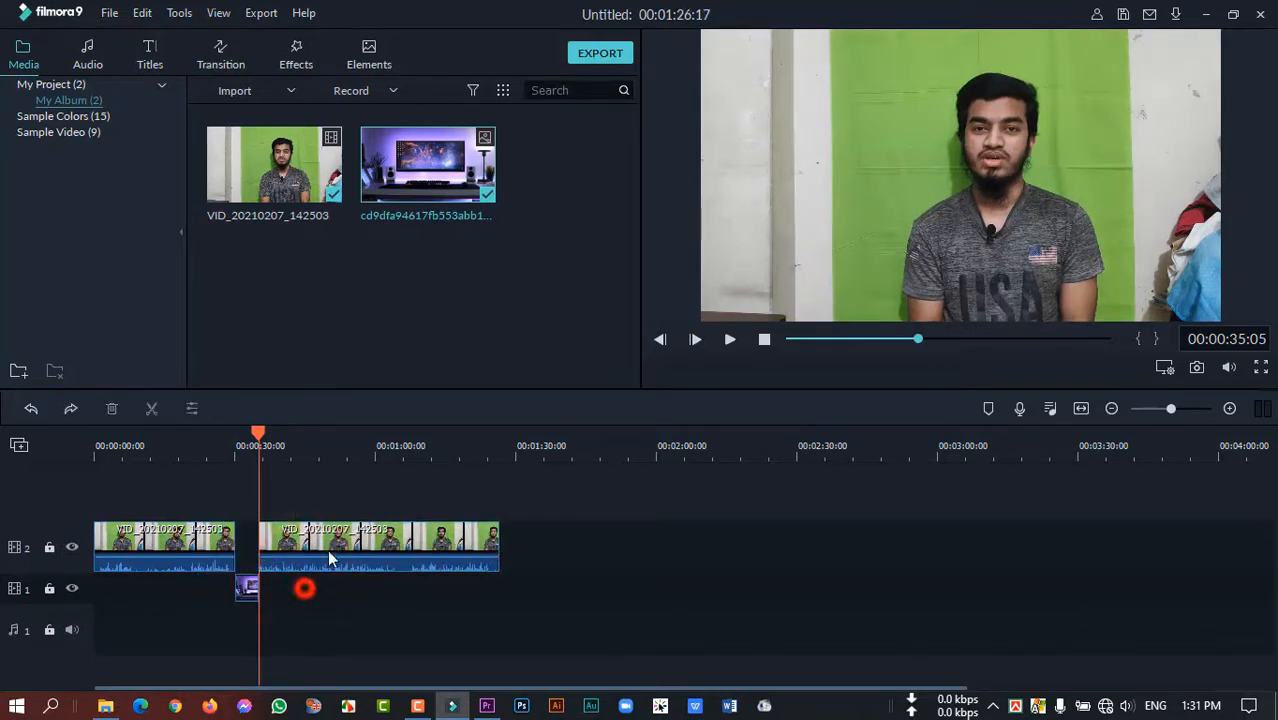
pyautogui.click(333, 540)
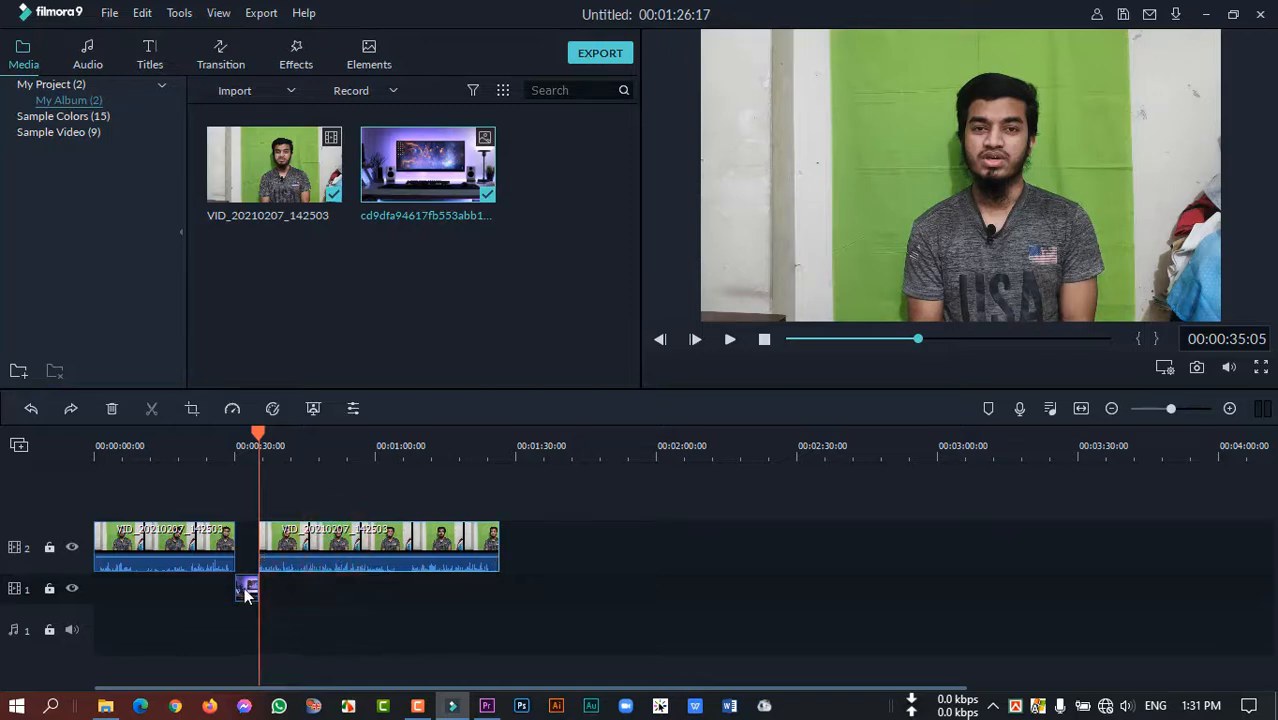
# - Shift the background image past the split, then delete the first video segment and the empty gap before the remaining one
pyautogui.moveTo(244, 589); pyautogui.dragTo(294, 593)
pyautogui.click(205, 551)
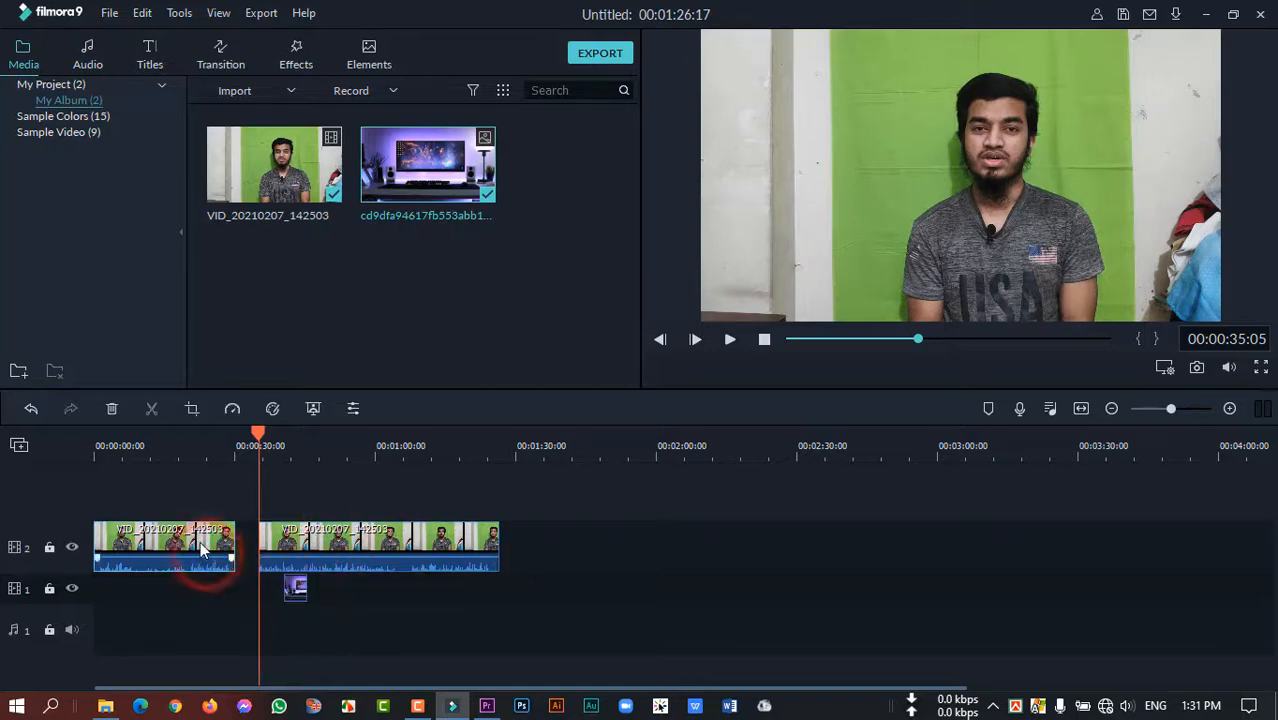
pyautogui.press('Delete')
pyautogui.click(200, 540)
pyautogui.click(231, 545)
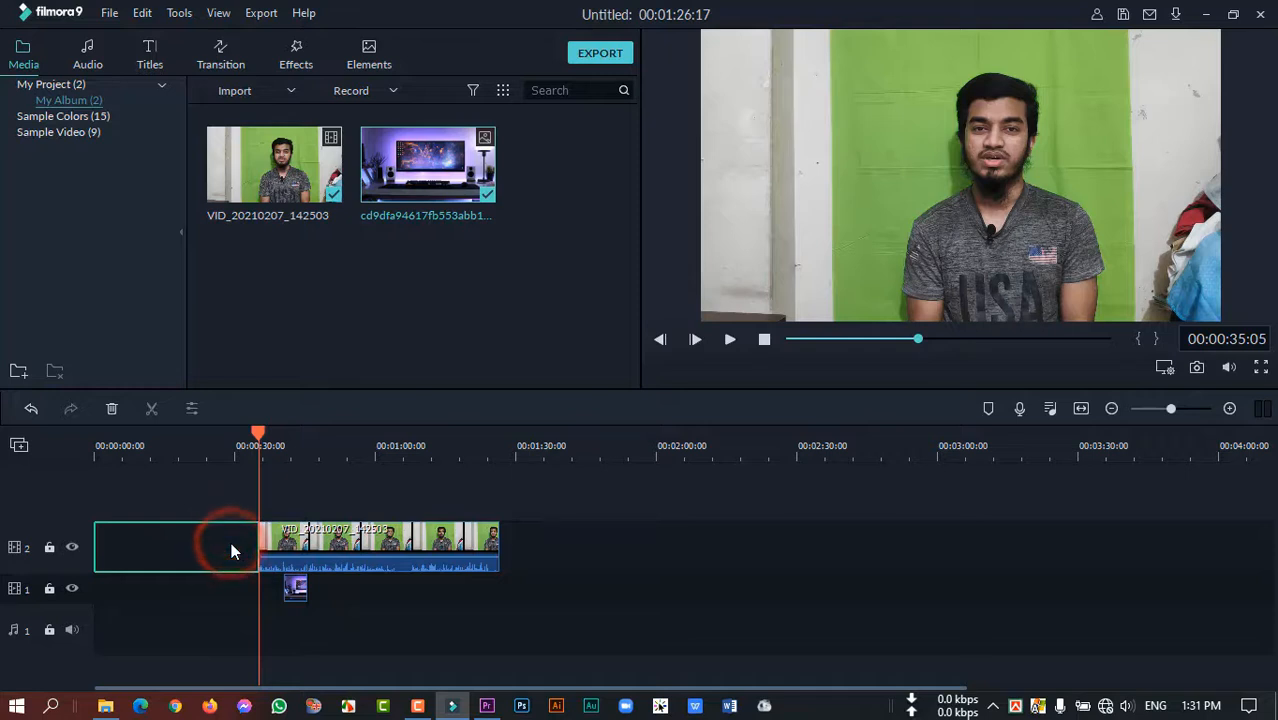
pyautogui.press('Delete')
# - Extend the background image on track 1 to end together with the green-screen clip above it
pyautogui.moveTo(142, 591); pyautogui.dragTo(335, 588)
pyautogui.click(430, 544)
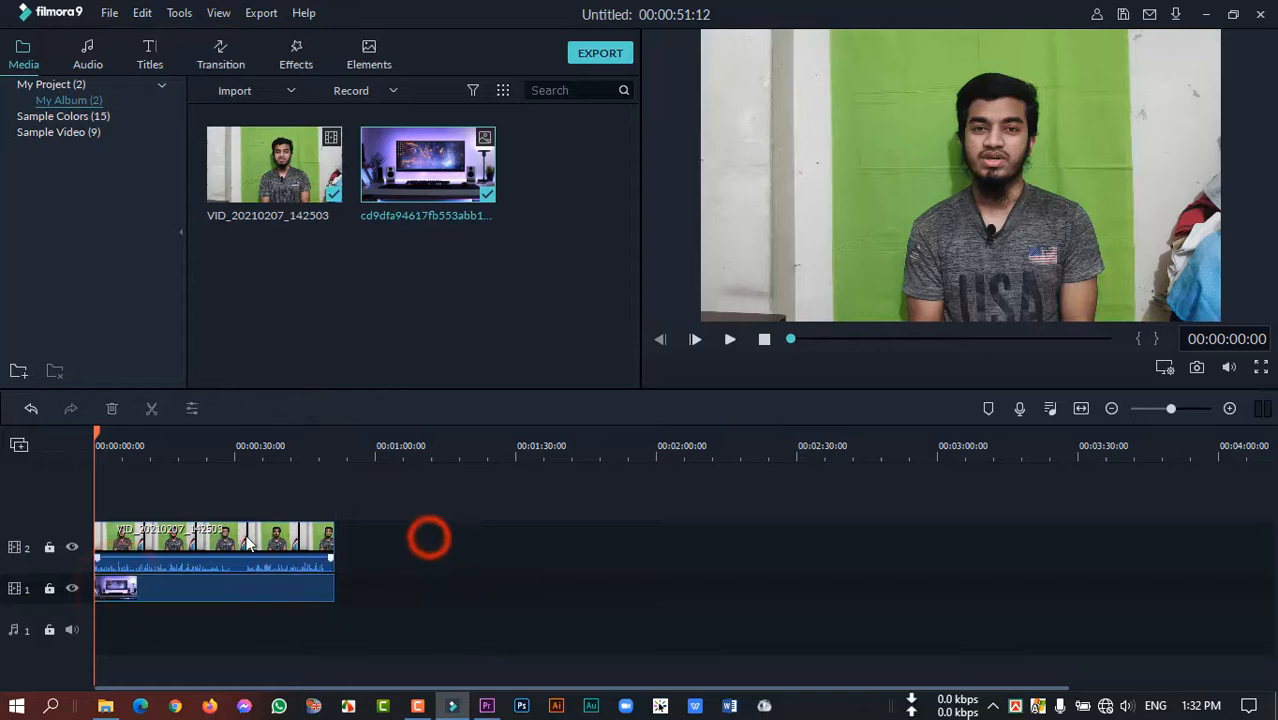
# - Enable Chroma Key on the track 2 clip and sample the key colour from the green backdrop in the preview
pyautogui.click(244, 536)
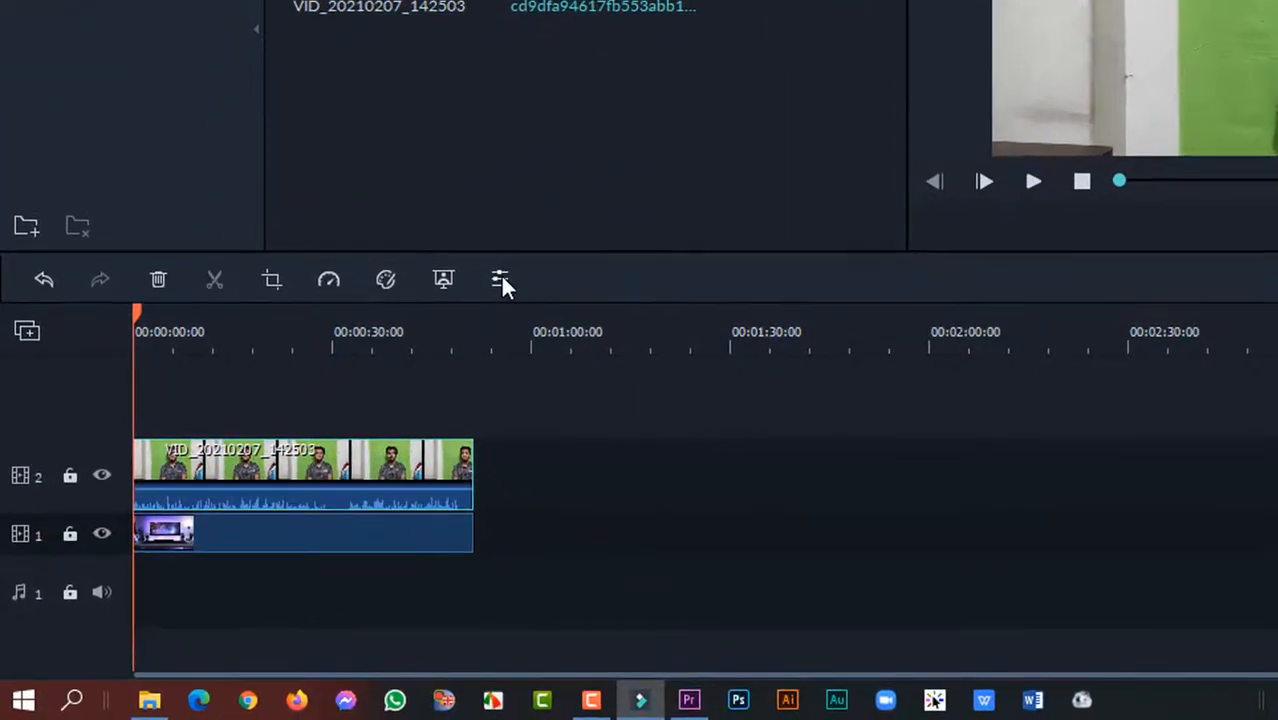
pyautogui.click(501, 278)
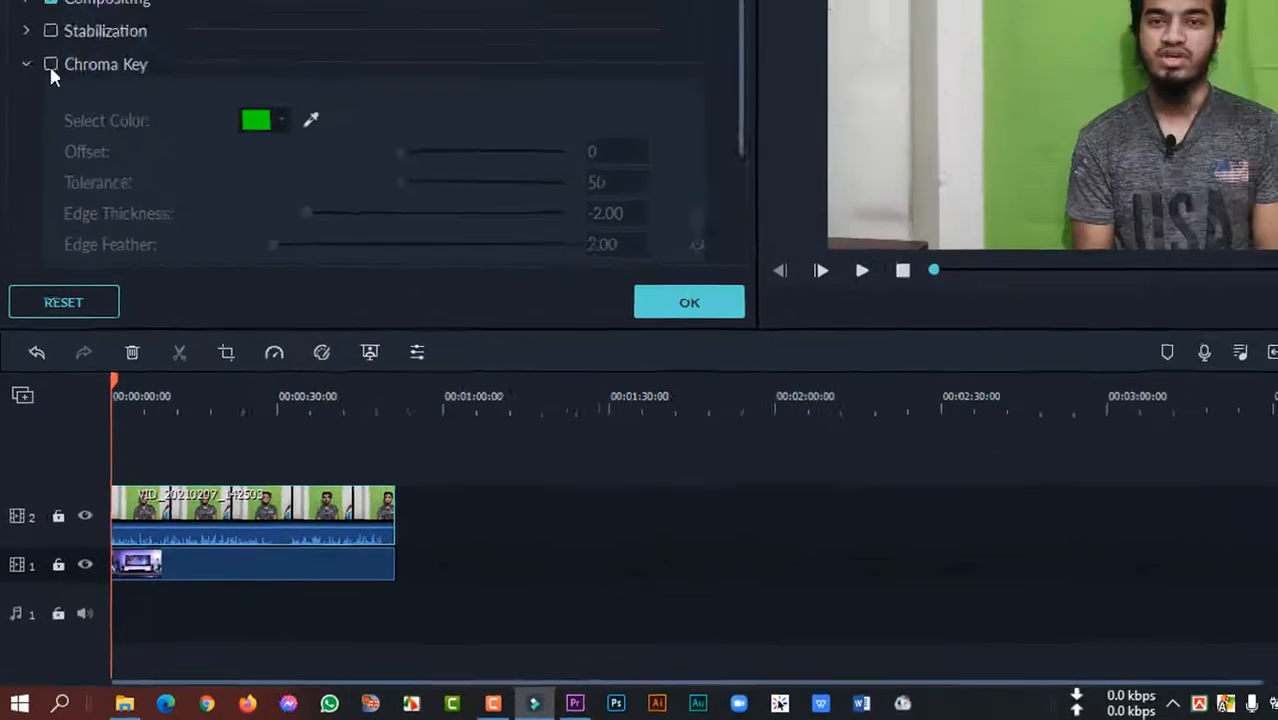
pyautogui.click(24, 66)
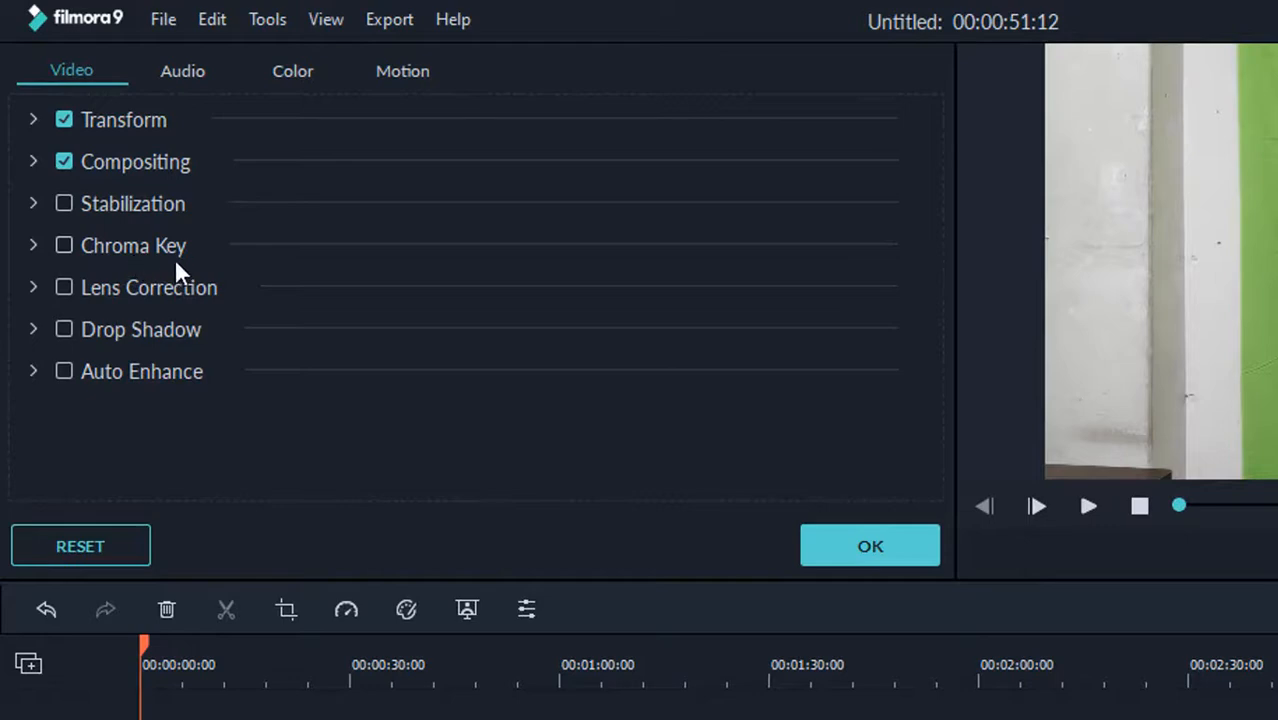
pyautogui.click(63, 246)
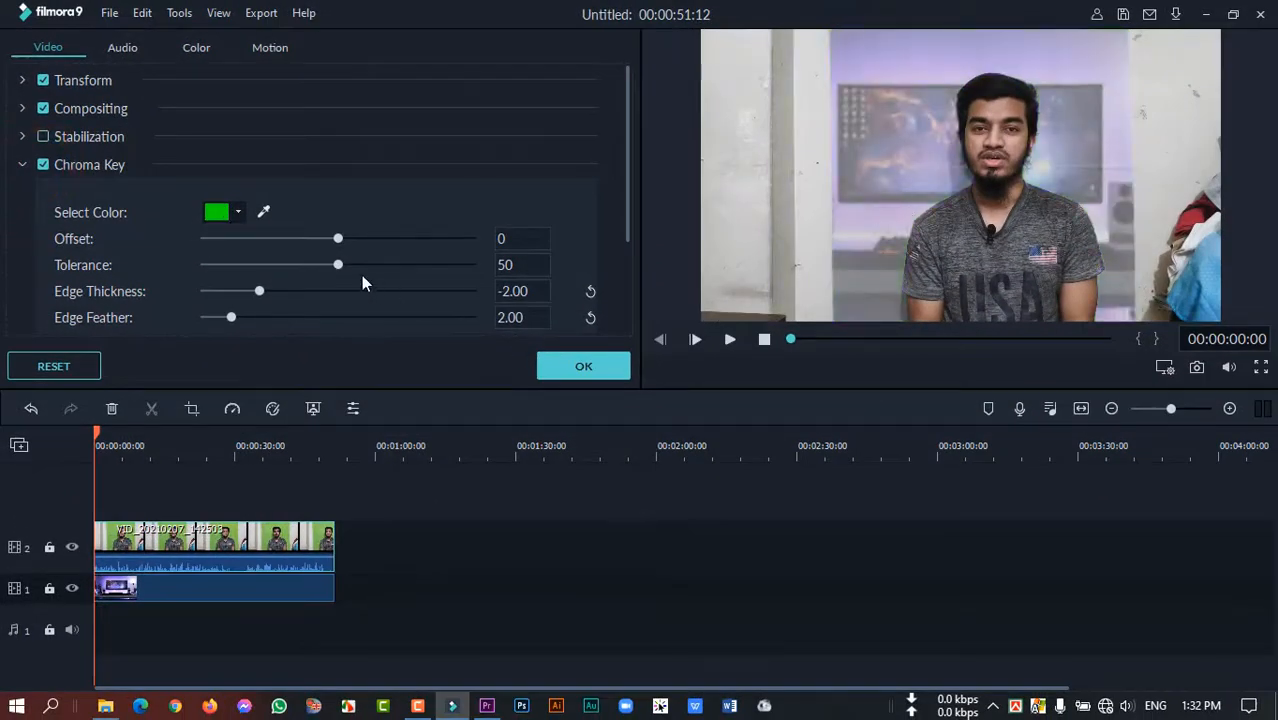
pyautogui.click(265, 213)
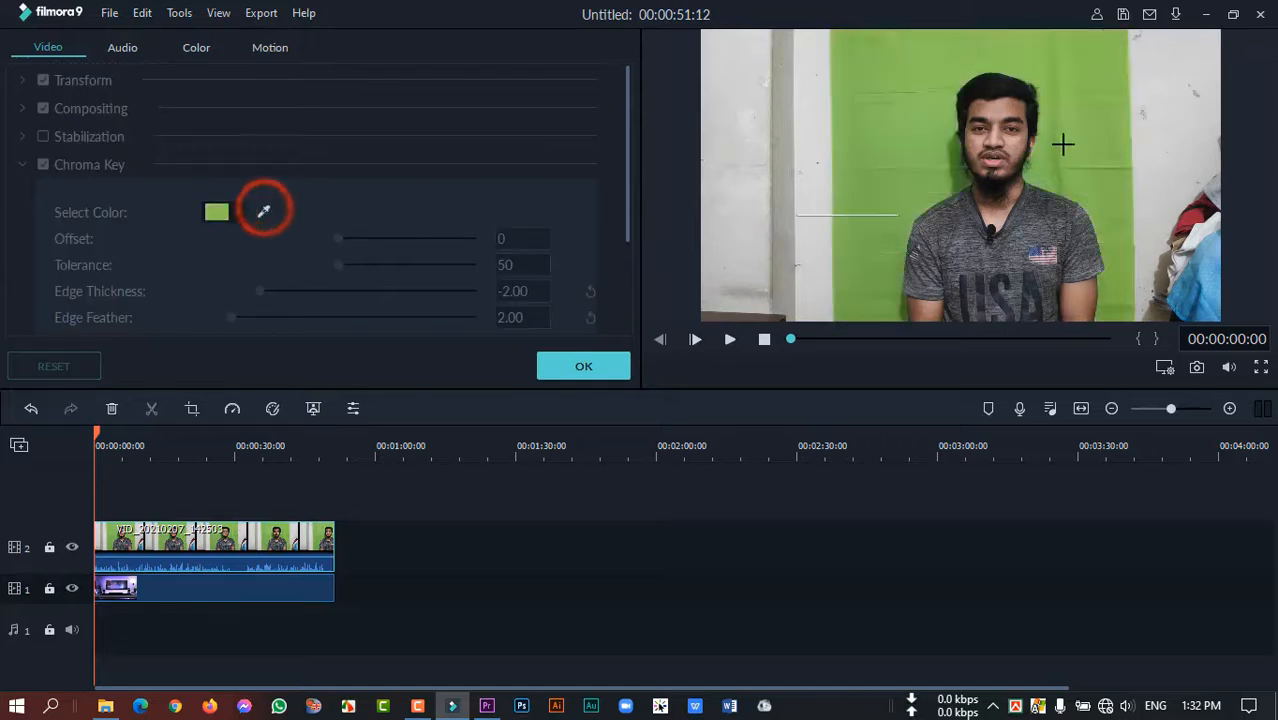
pyautogui.click(930, 158)
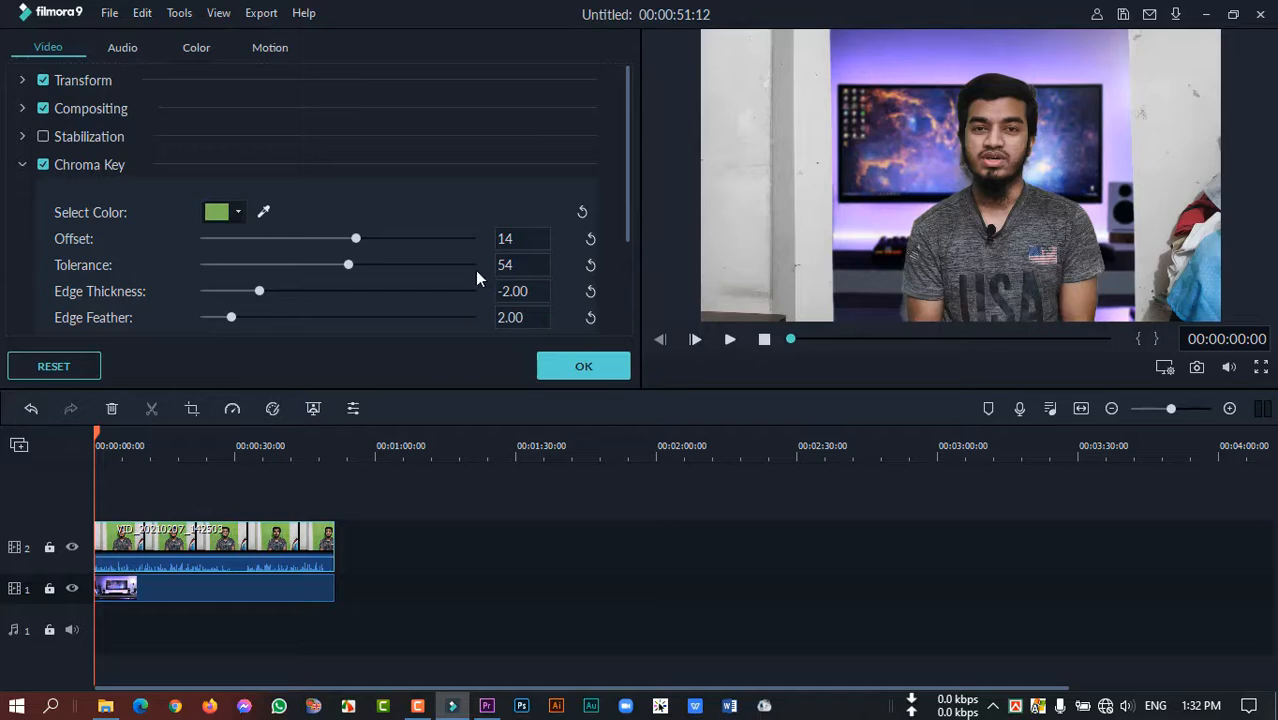
# - Refine the Chroma Key to offset 34, tolerance 51, edge thickness -3.60 and edge feather 0.92
pyautogui.scroll(-2, 292, 248)
pyautogui.scroll(2, 289, 284)
pyautogui.moveTo(229, 322); pyautogui.dragTo(216, 323)
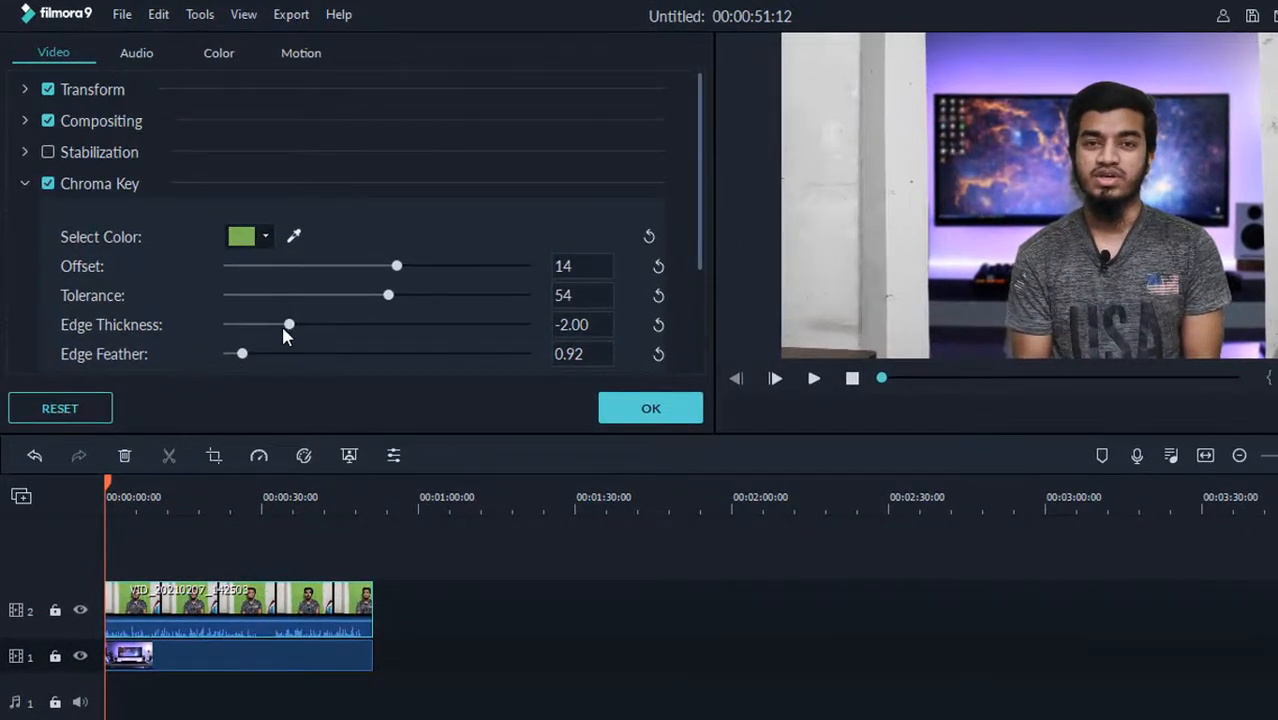
pyautogui.moveTo(288, 325); pyautogui.dragTo(273, 325)
pyautogui.moveTo(396, 268); pyautogui.dragTo(383, 301)
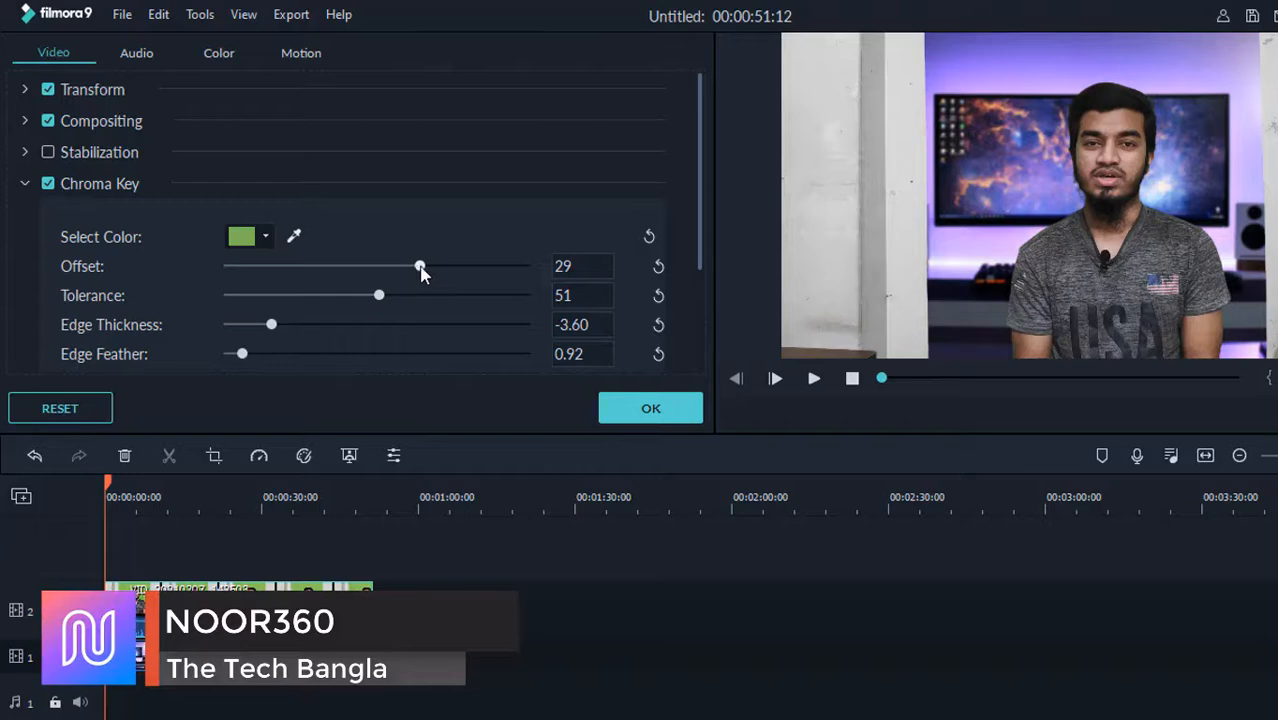
pyautogui.moveTo(420, 268); pyautogui.dragTo(427, 266)
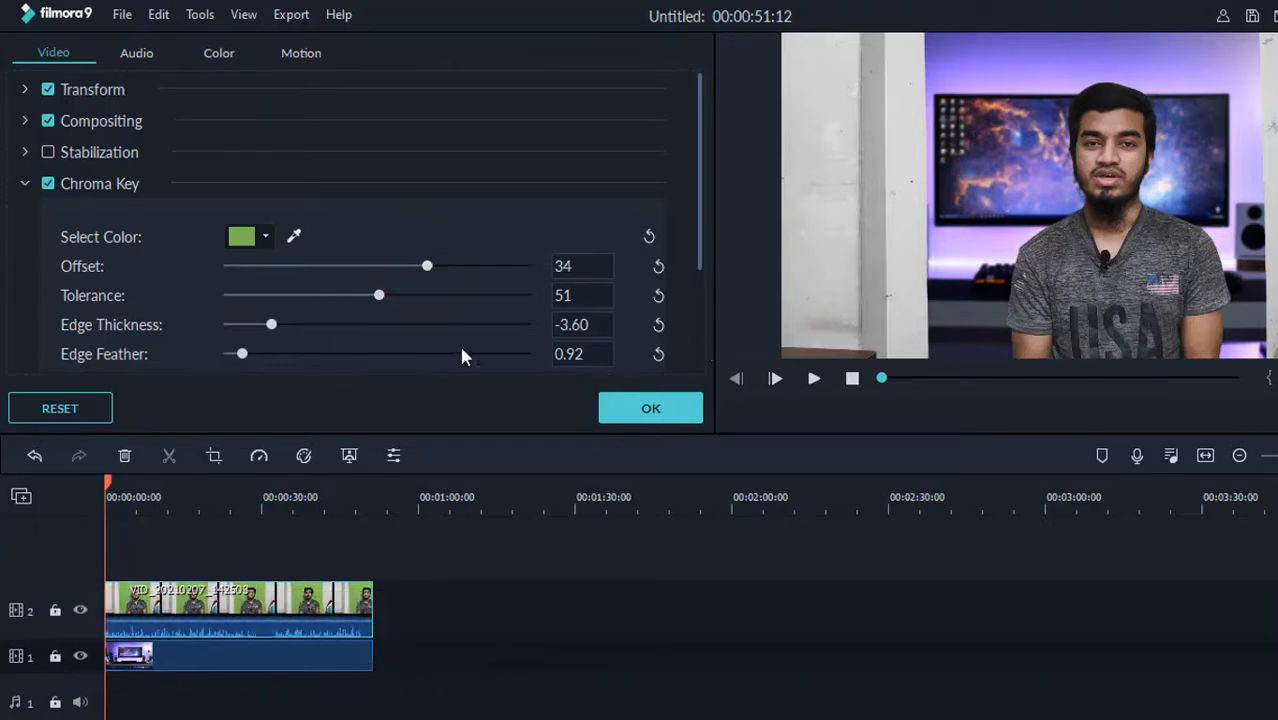
pyautogui.click(25, 183)
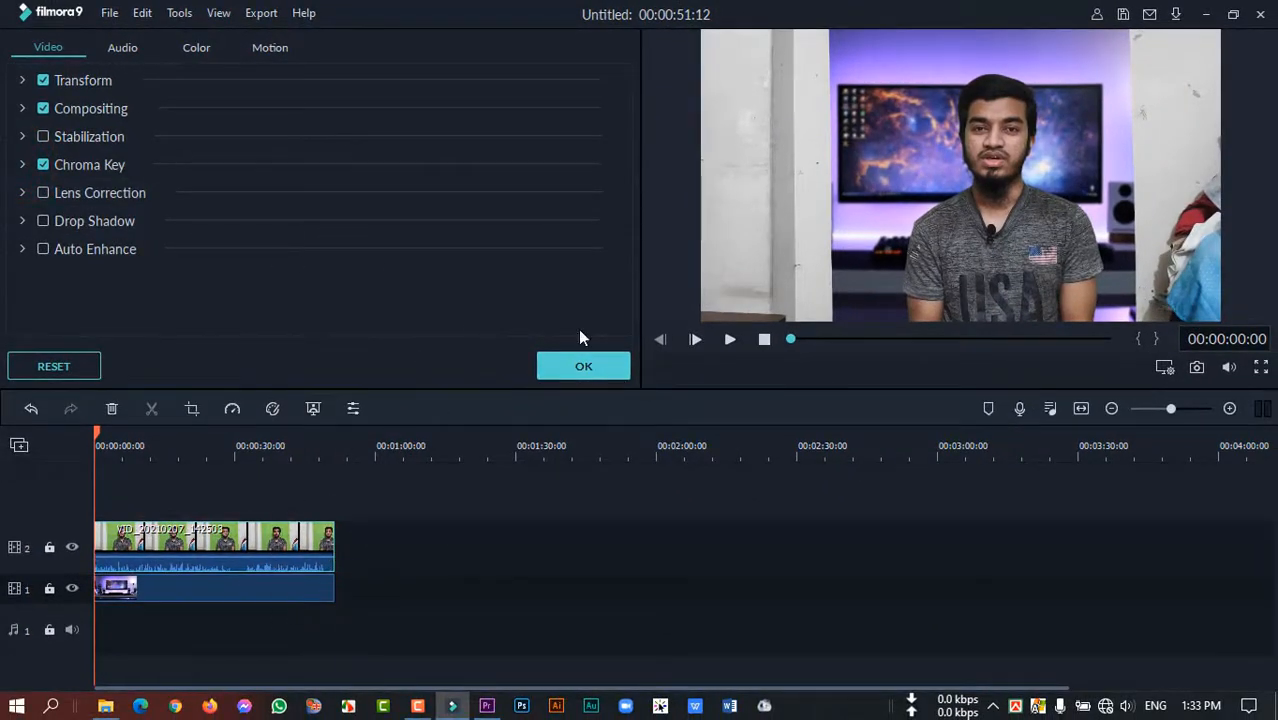
# - Raise the clip's Tone brightness to 11 in the colour settings and apply the clip edits
pyautogui.click(198, 55)
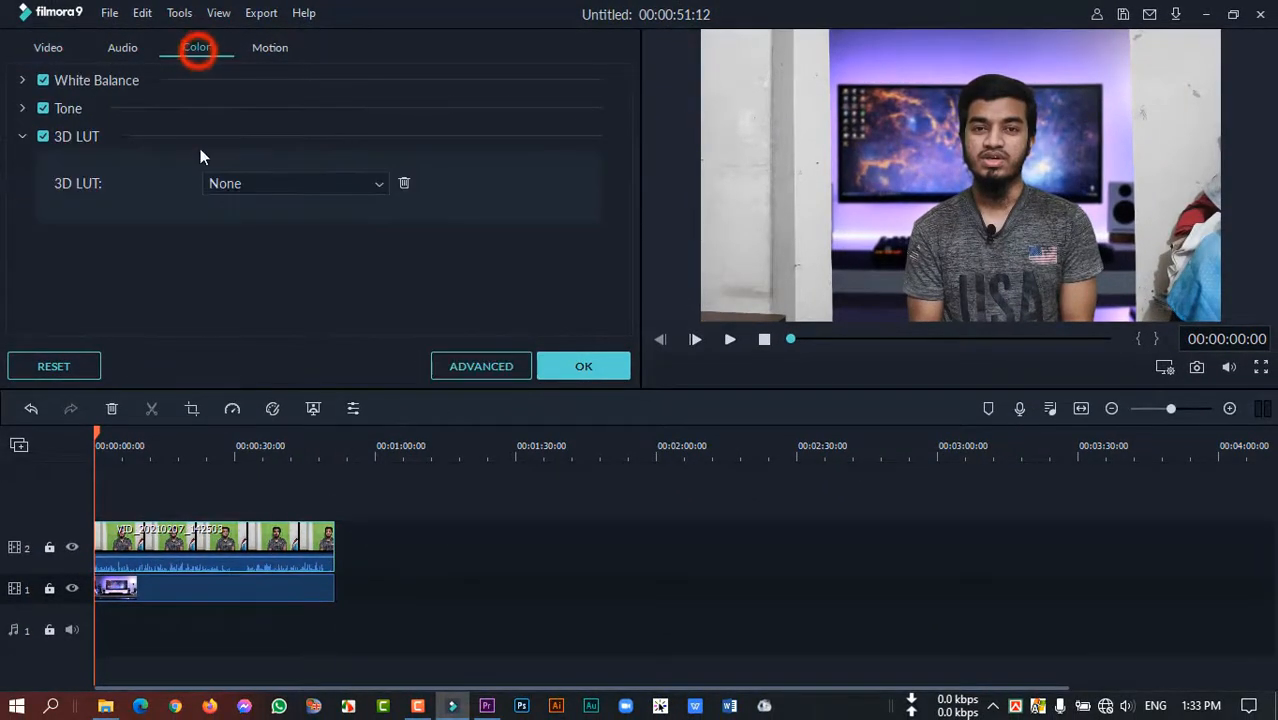
pyautogui.click(21, 81)
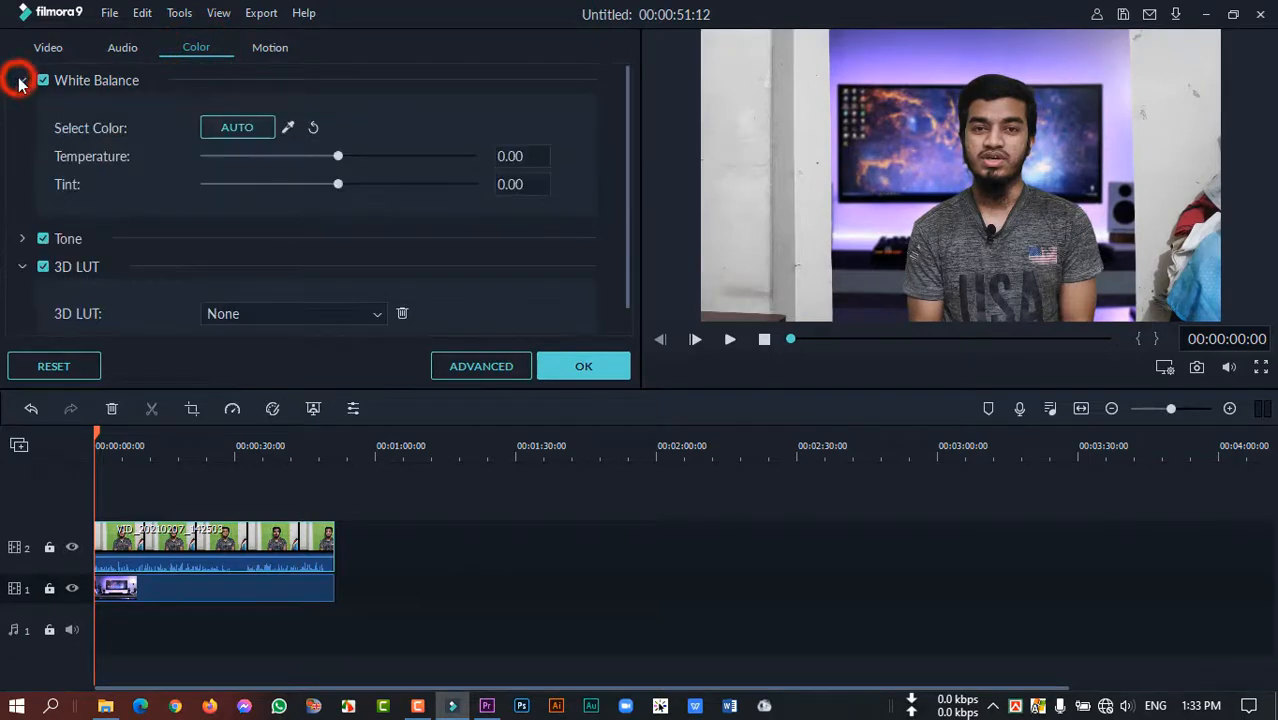
pyautogui.scroll(-1, 160, 268)
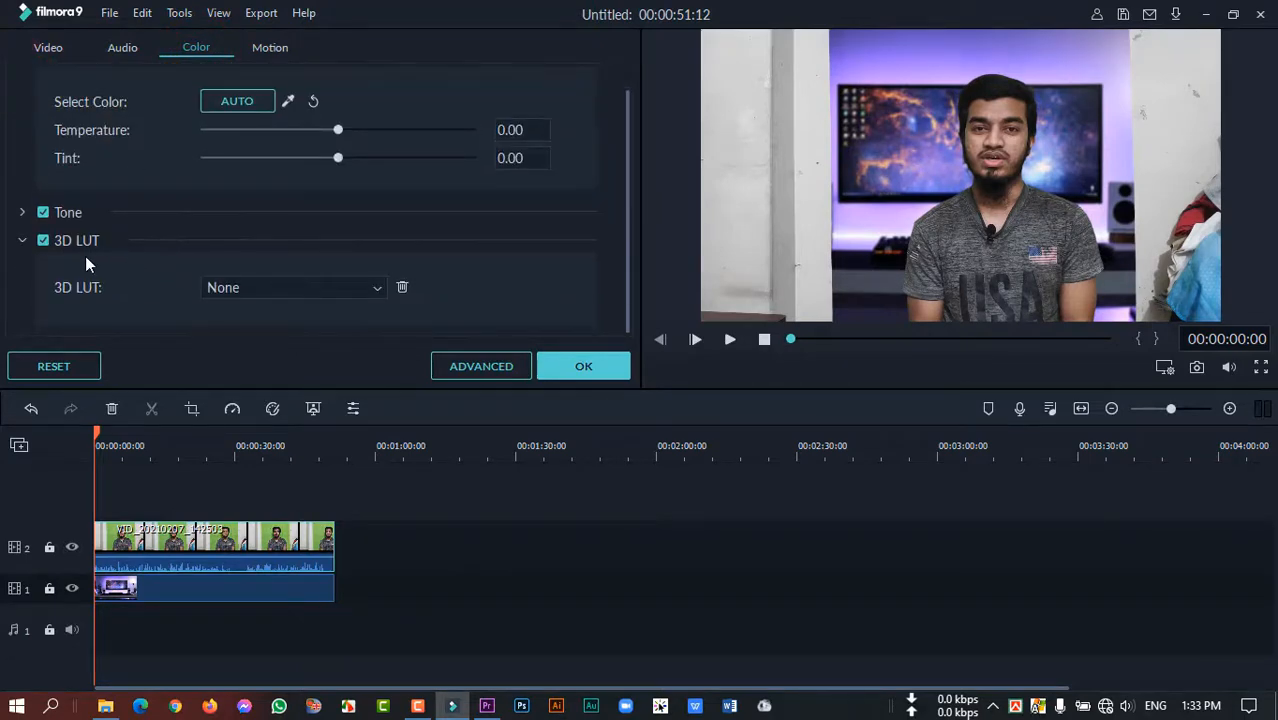
pyautogui.scroll(1, 85, 256)
pyautogui.click(22, 239)
pyautogui.scroll(-3, 119, 286)
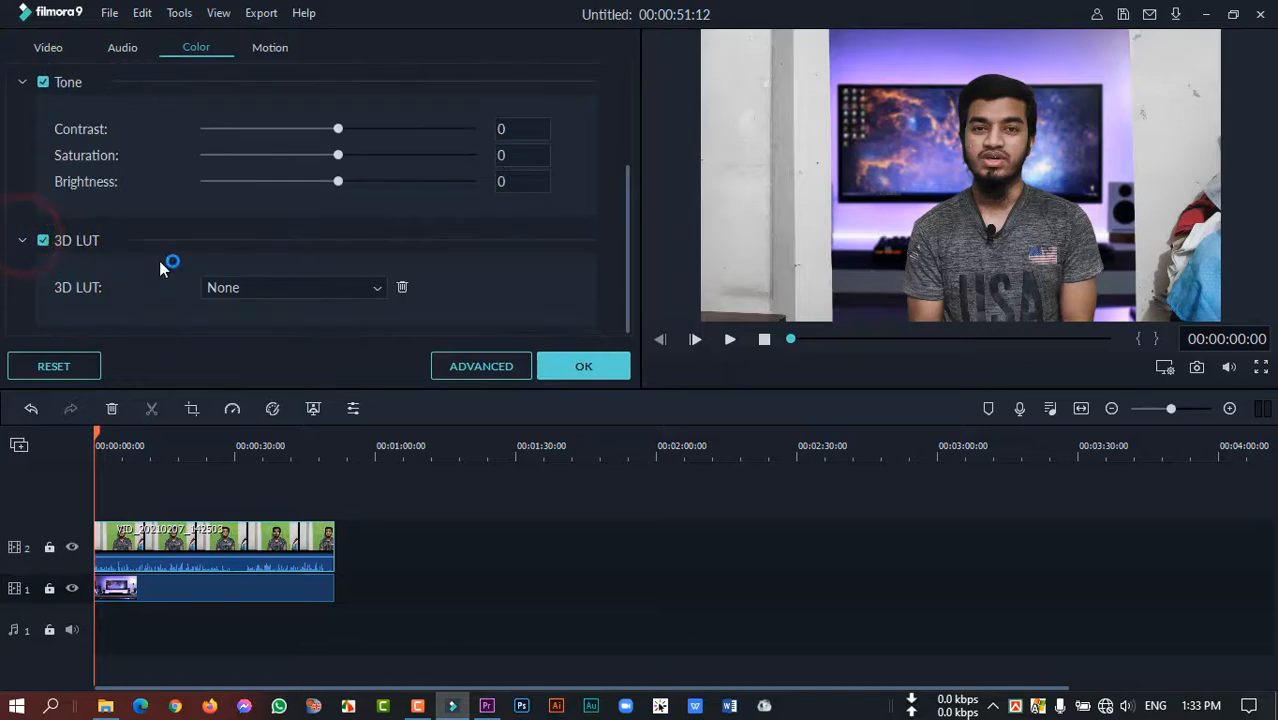
pyautogui.click(222, 547)
pyautogui.moveTo(338, 182); pyautogui.dragTo(353, 182)
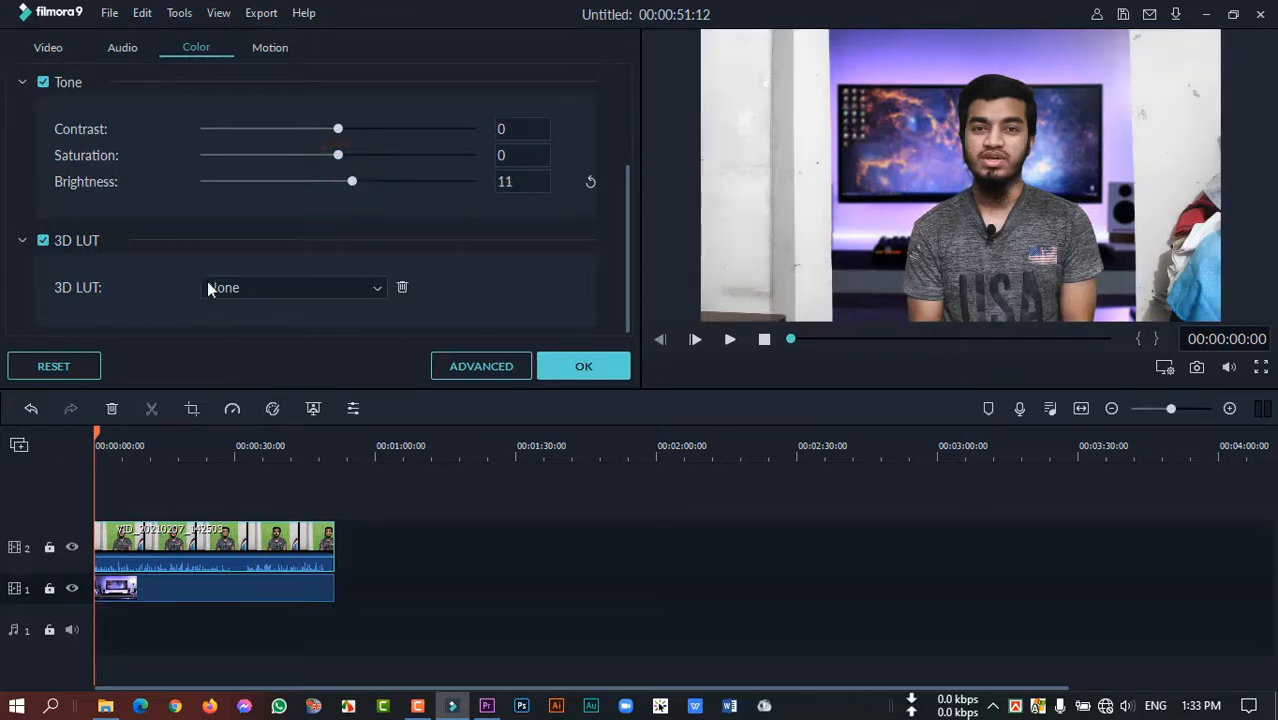
pyautogui.scroll(3, 137, 168)
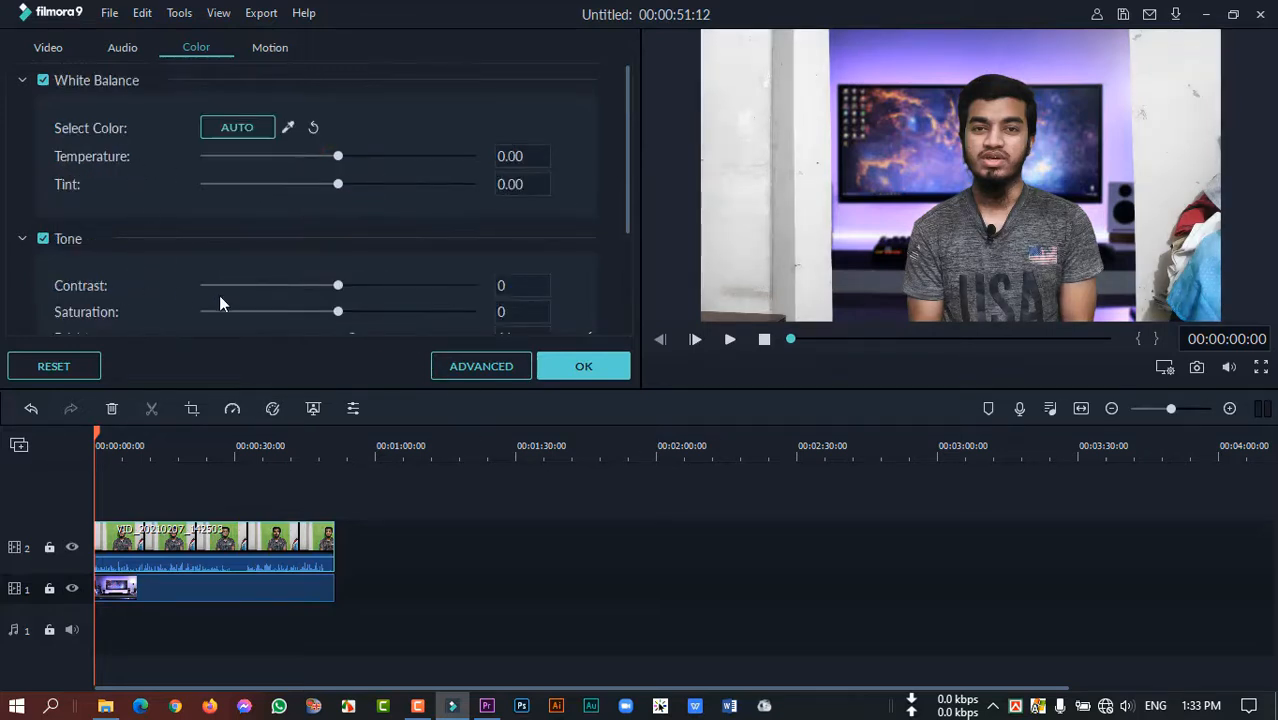
pyautogui.click(22, 80)
pyautogui.click(50, 47)
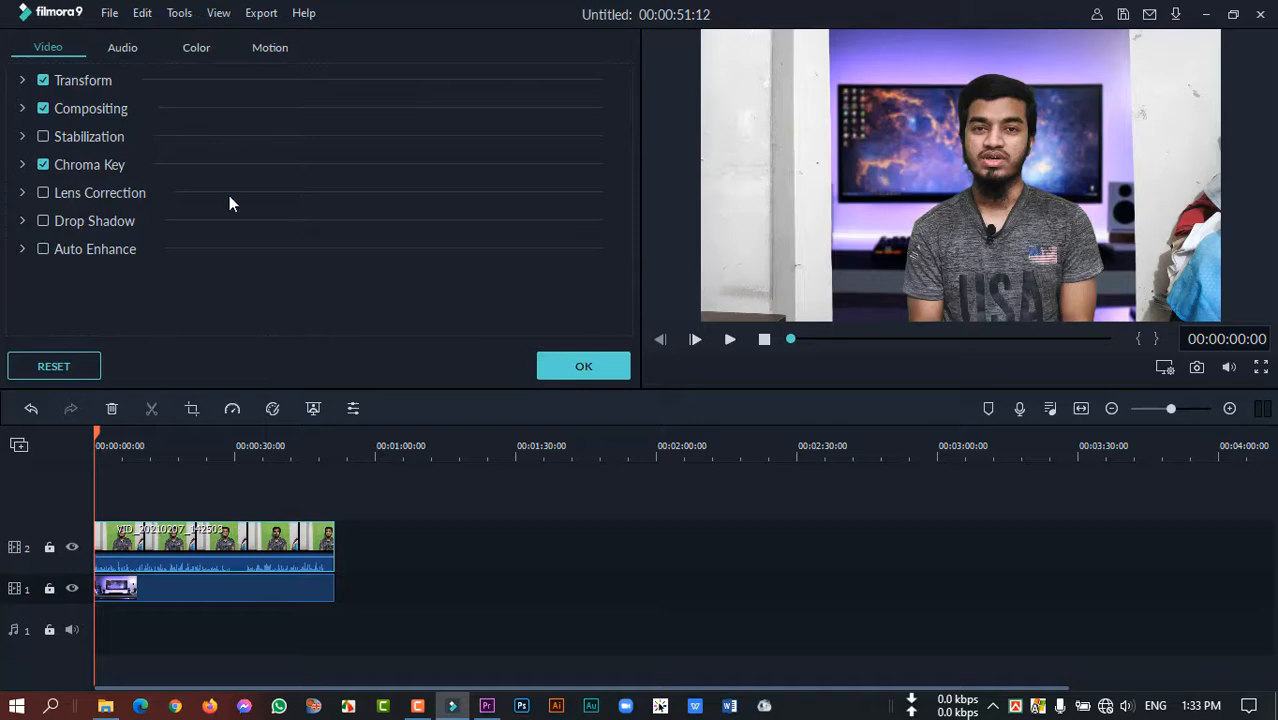
pyautogui.click(584, 368)
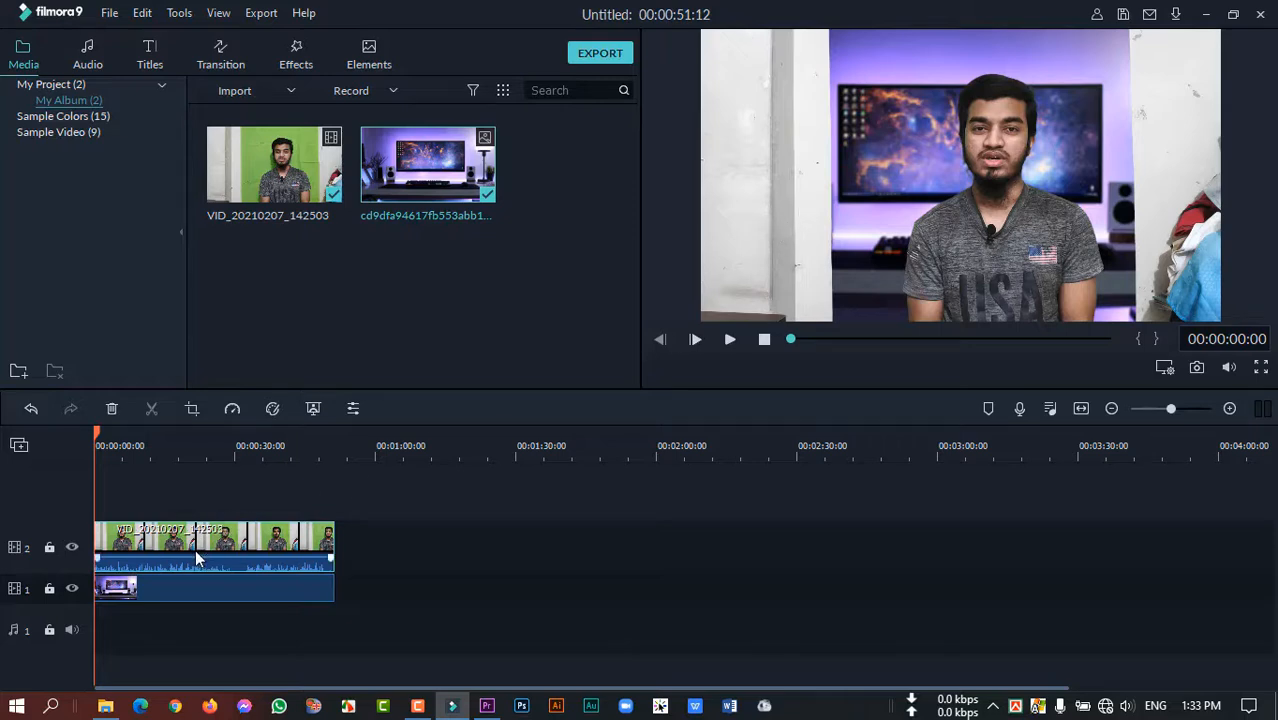
# - Crop the green-screen clip with a custom ratio to a width of 1064, cutting off the walls on both sides of the backdrop
pyautogui.click(193, 409)
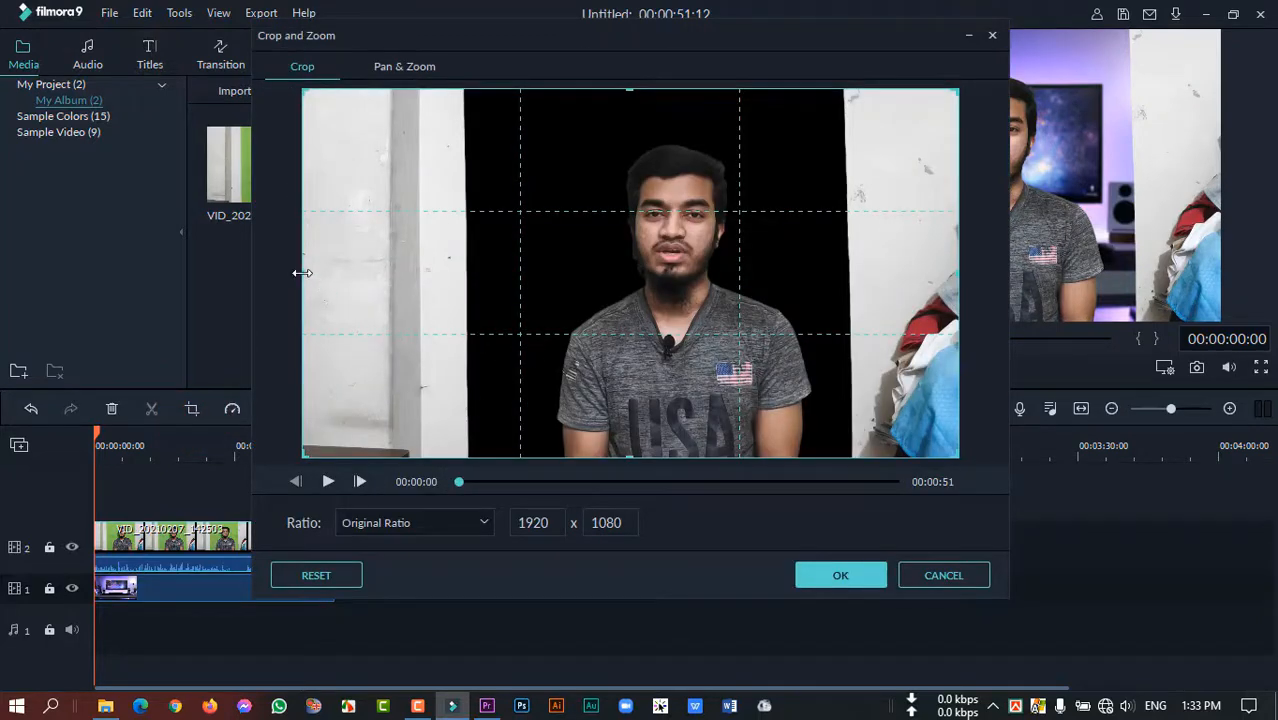
pyautogui.moveTo(302, 272)
pyautogui.mouseDown()
pyautogui.moveTo(513, 251)
pyautogui.moveTo(291, 284)
pyautogui.mouseUp()
pyautogui.click(491, 524)
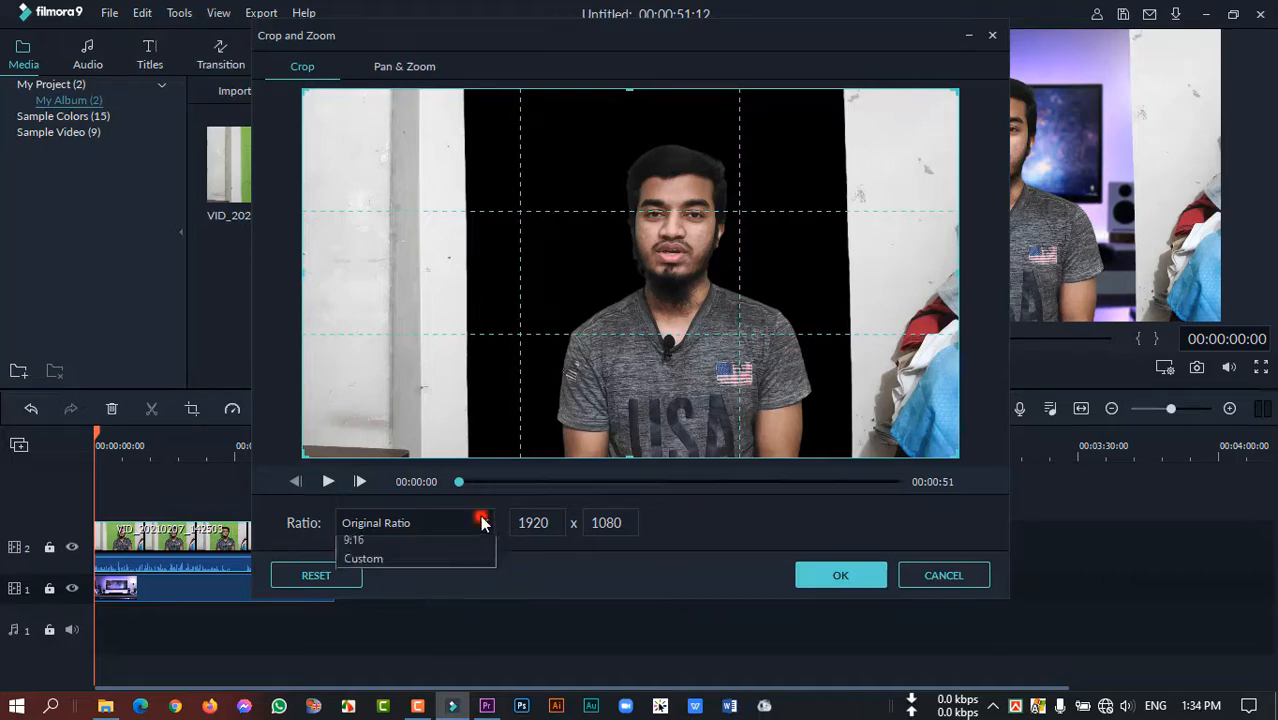
pyautogui.click(388, 643)
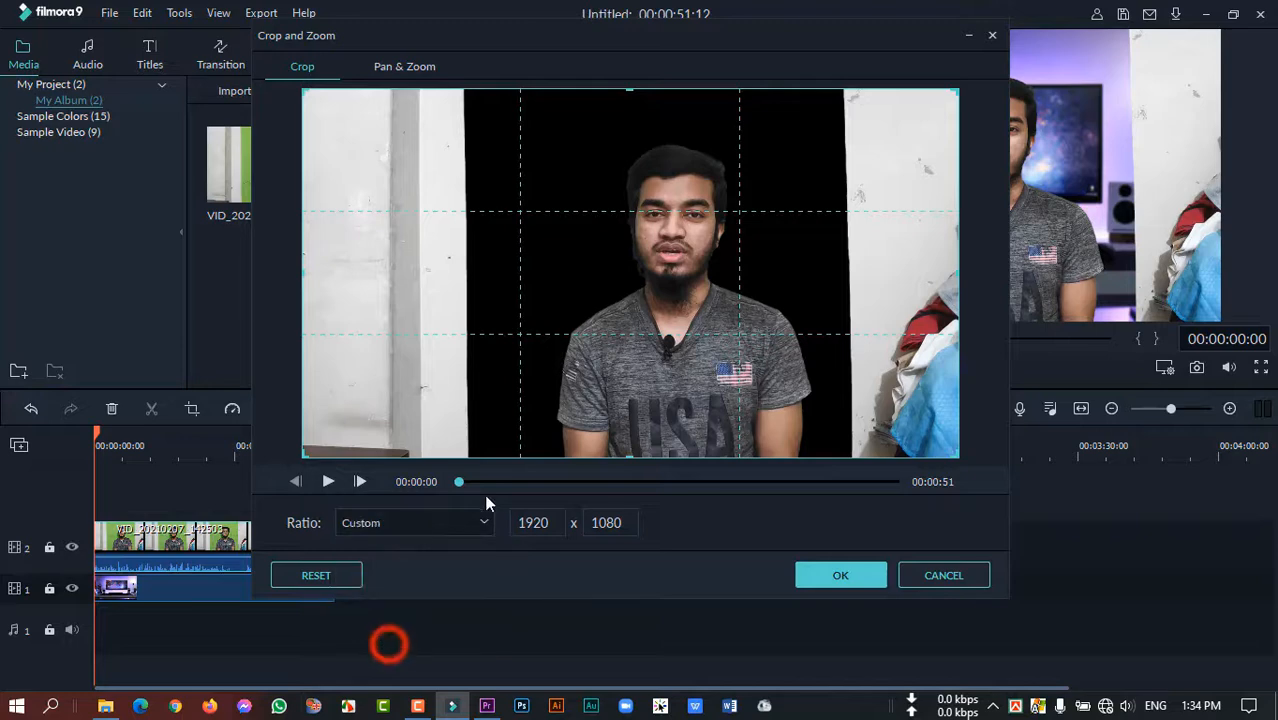
pyautogui.moveTo(302, 273); pyautogui.dragTo(475, 275)
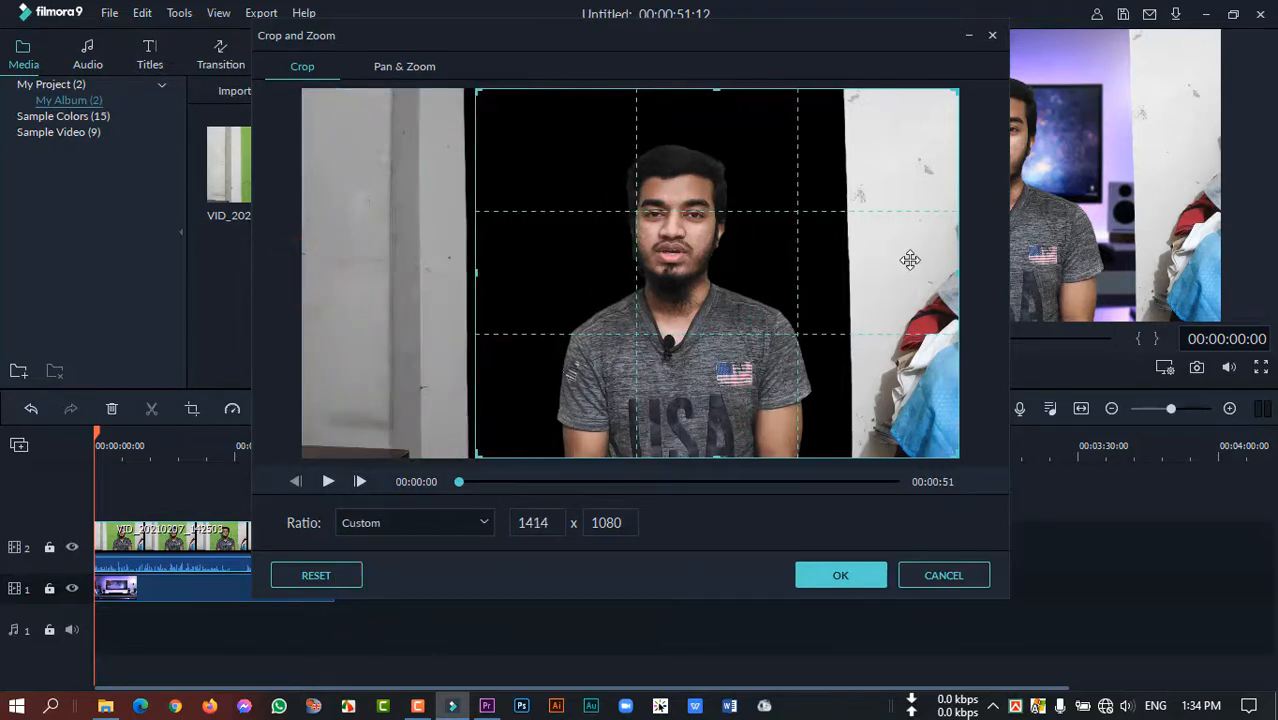
pyautogui.moveTo(958, 272); pyautogui.dragTo(836, 270)
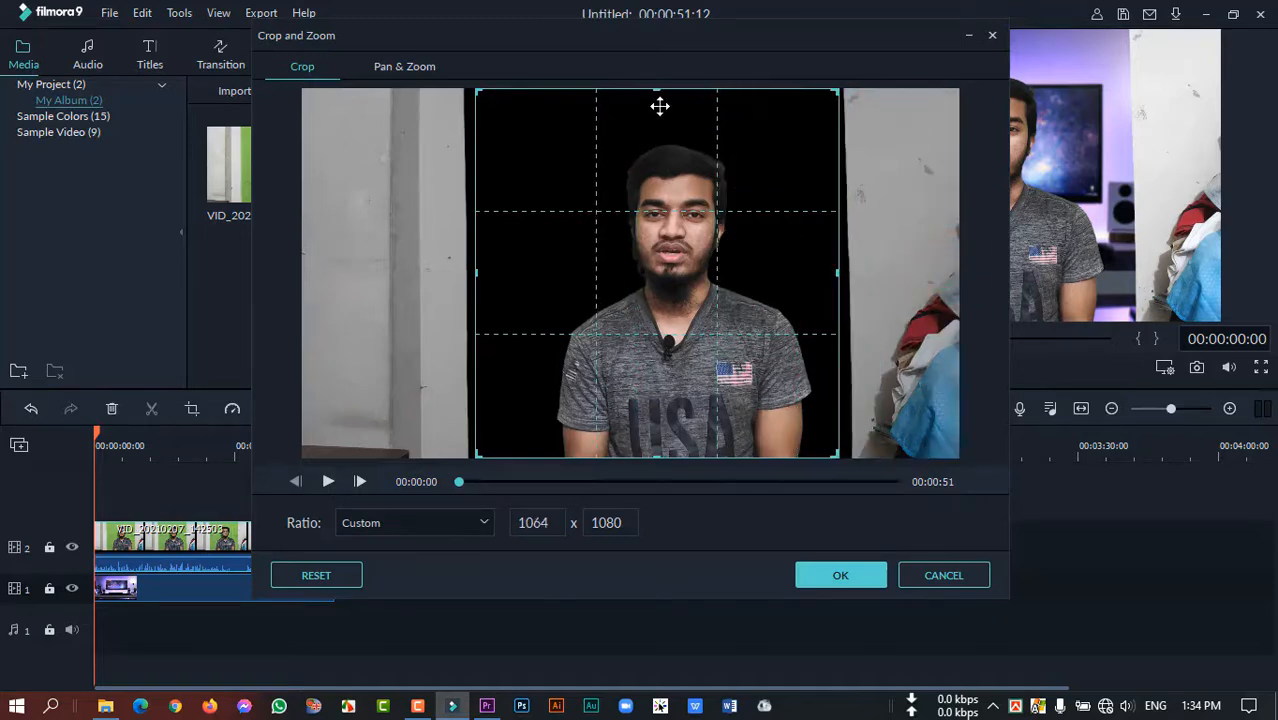
pyautogui.moveTo(662, 96); pyautogui.dragTo(659, 89)
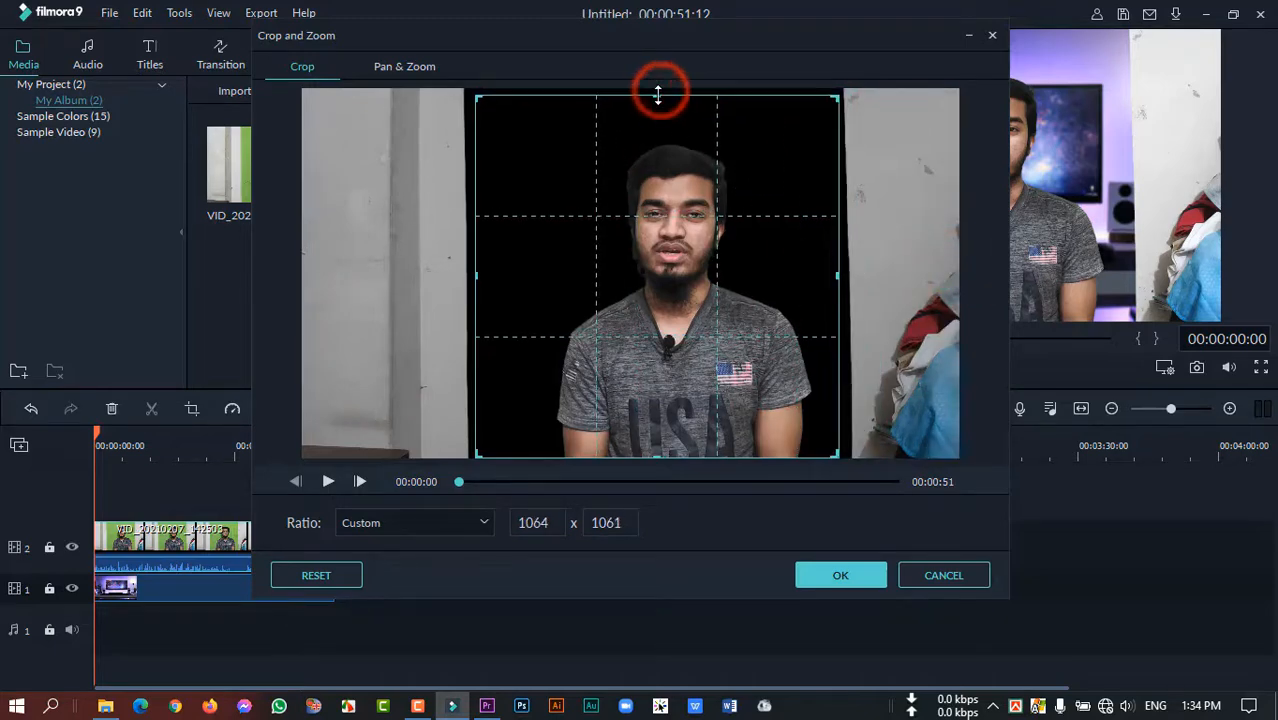
pyautogui.click(840, 578)
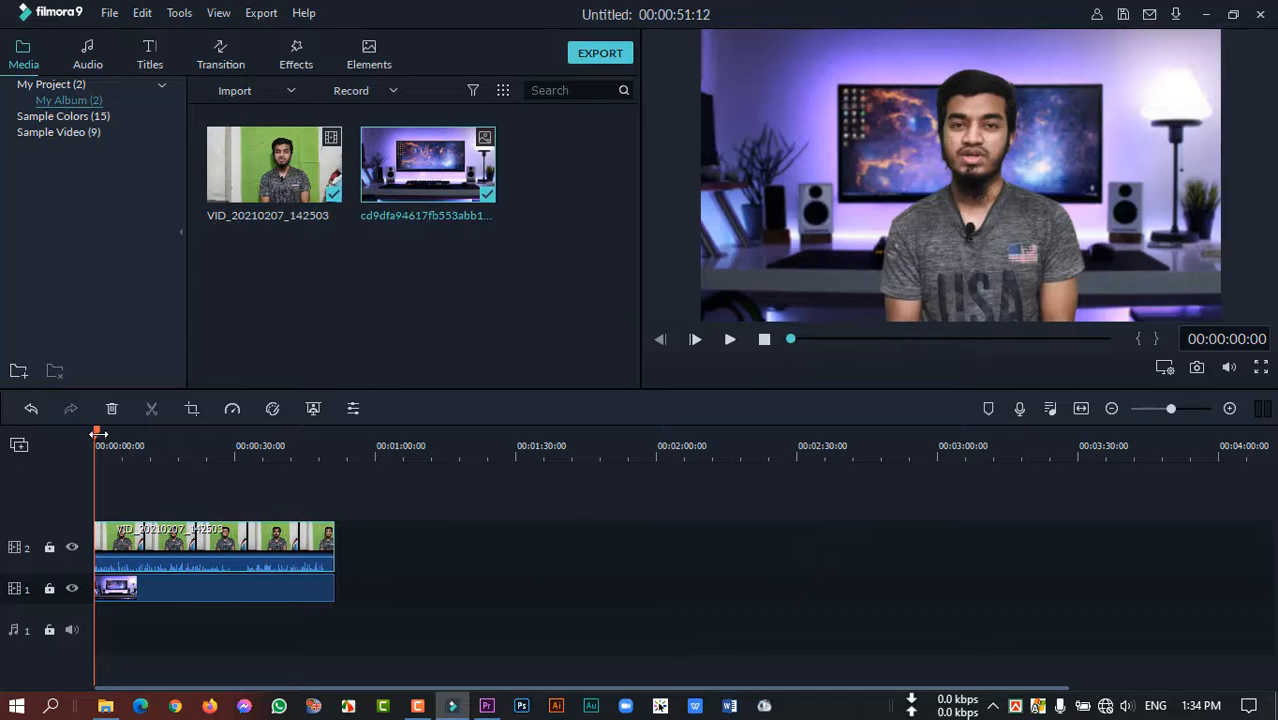
# - Preview the keyed clip over the new background at about 24 seconds on the timeline
pyautogui.moveTo(97, 437); pyautogui.dragTo(208, 450)
pyautogui.click(403, 539)
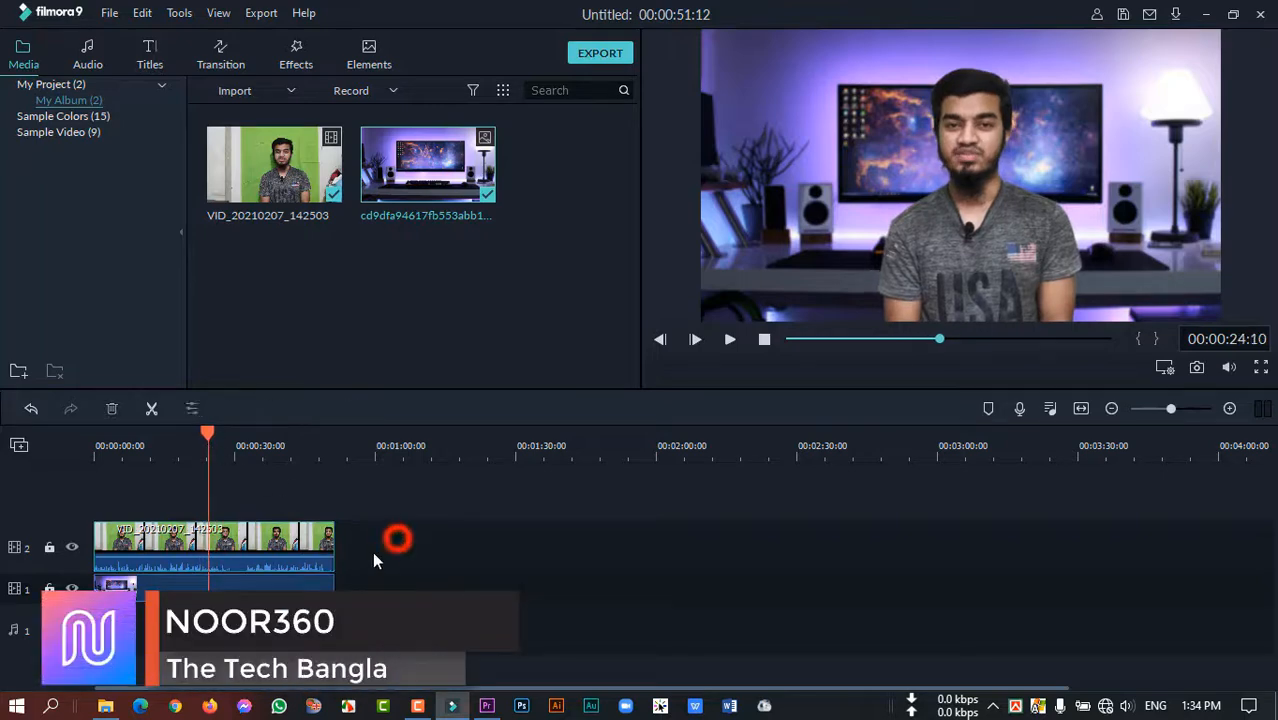
pyautogui.click(259, 541)
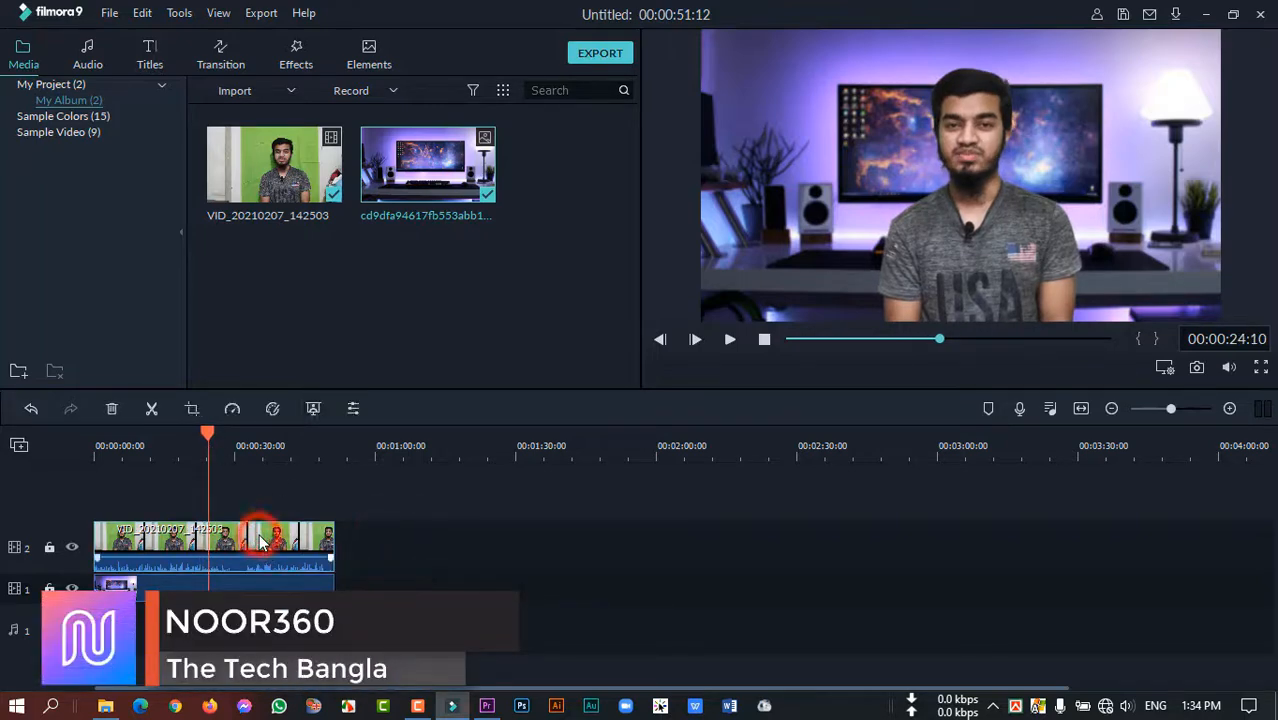